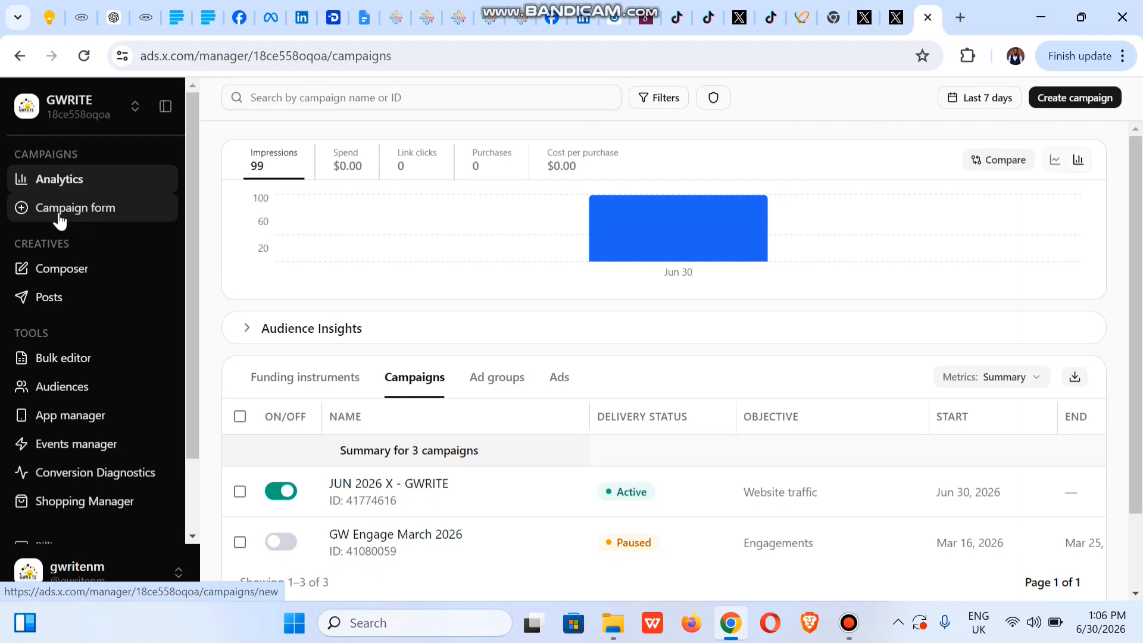
Step: Create a new ad campaign and name it "Today Class"
left_click(1067, 99)
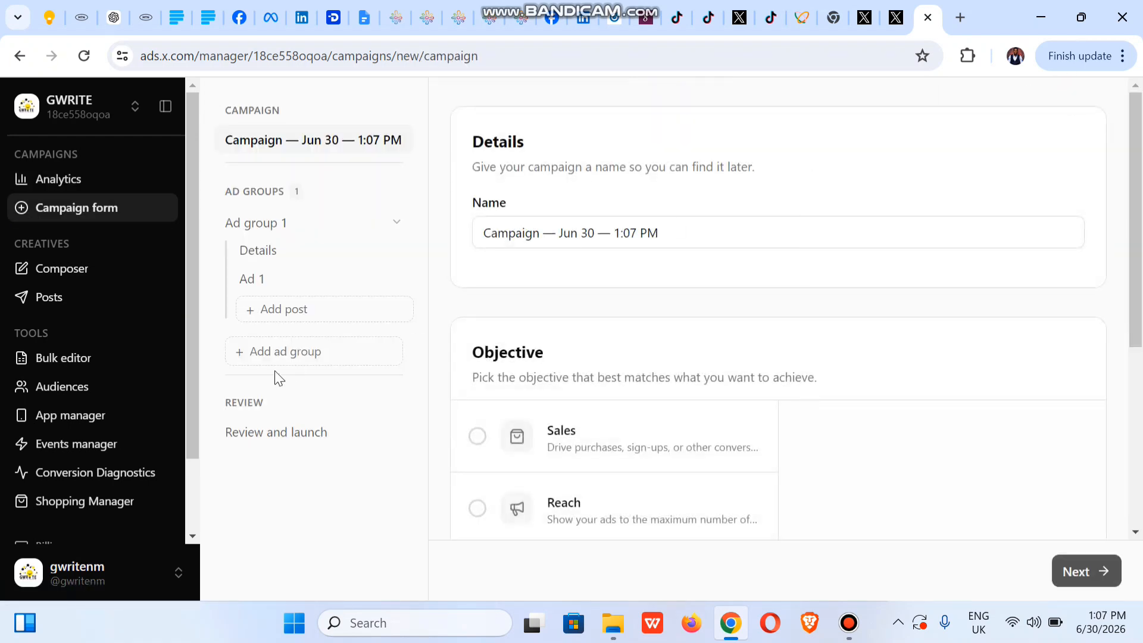
left_click(540, 236)
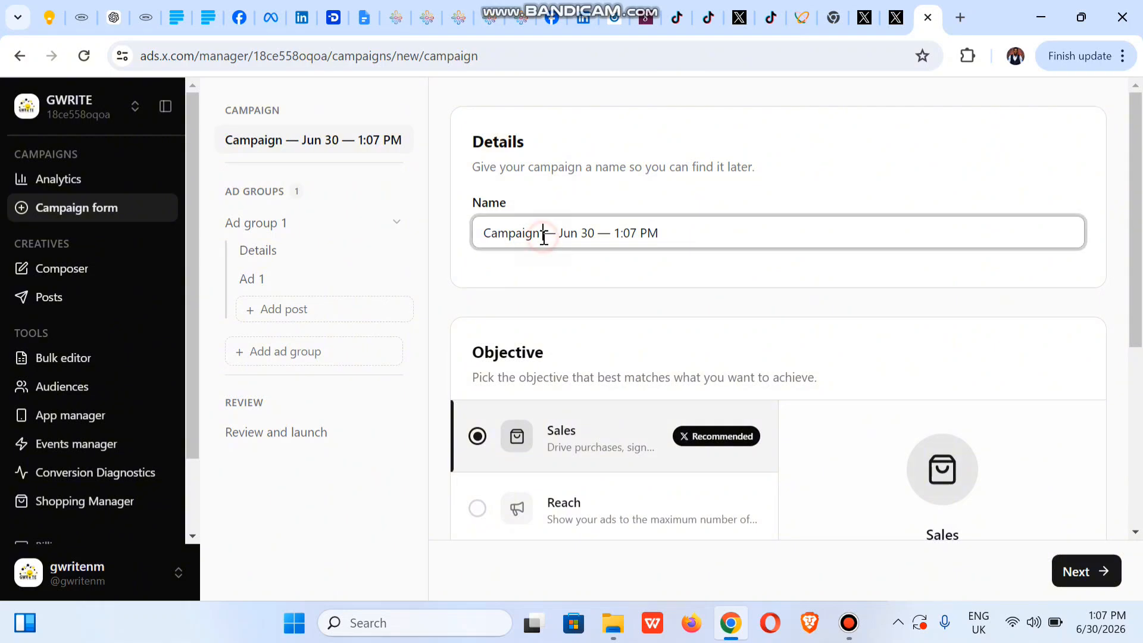
key("ctrl+a")
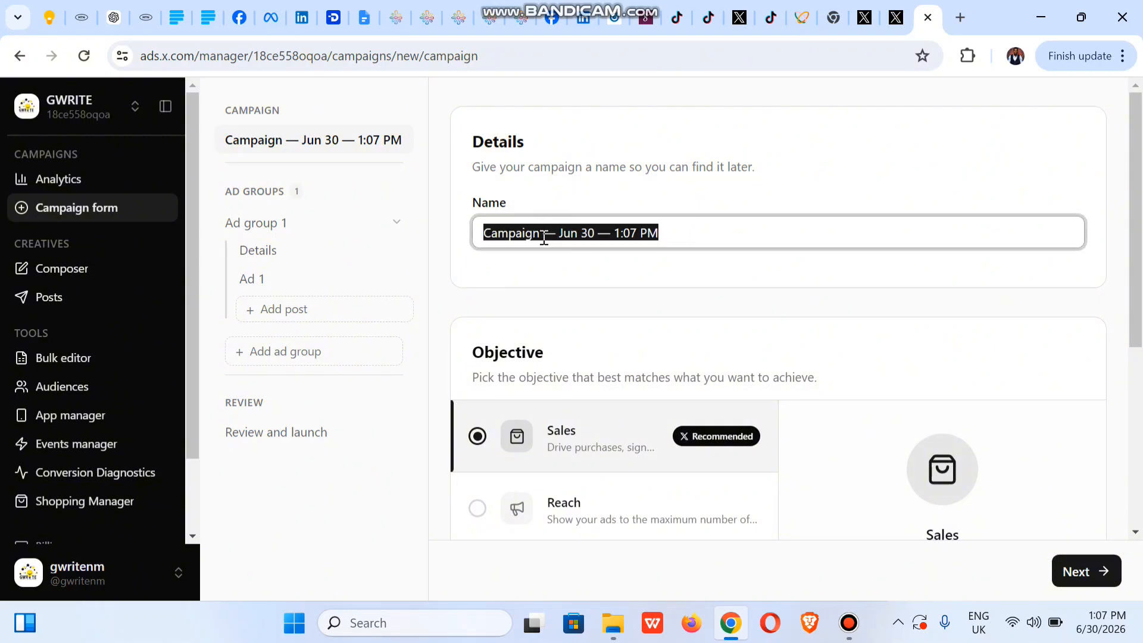
type("Today")
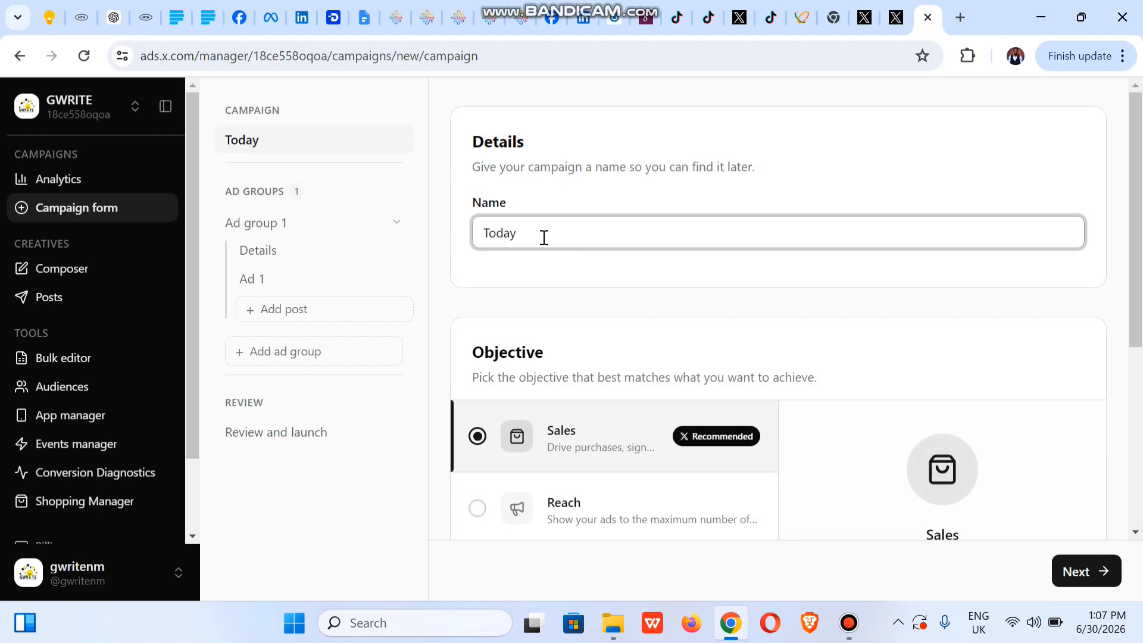
type(" Class")
Step: Choose Website traffic as the campaign objective and continue to the ad group details
left_click_drag(1139, 266, 1133, 416)
mouse_move(710, 176)
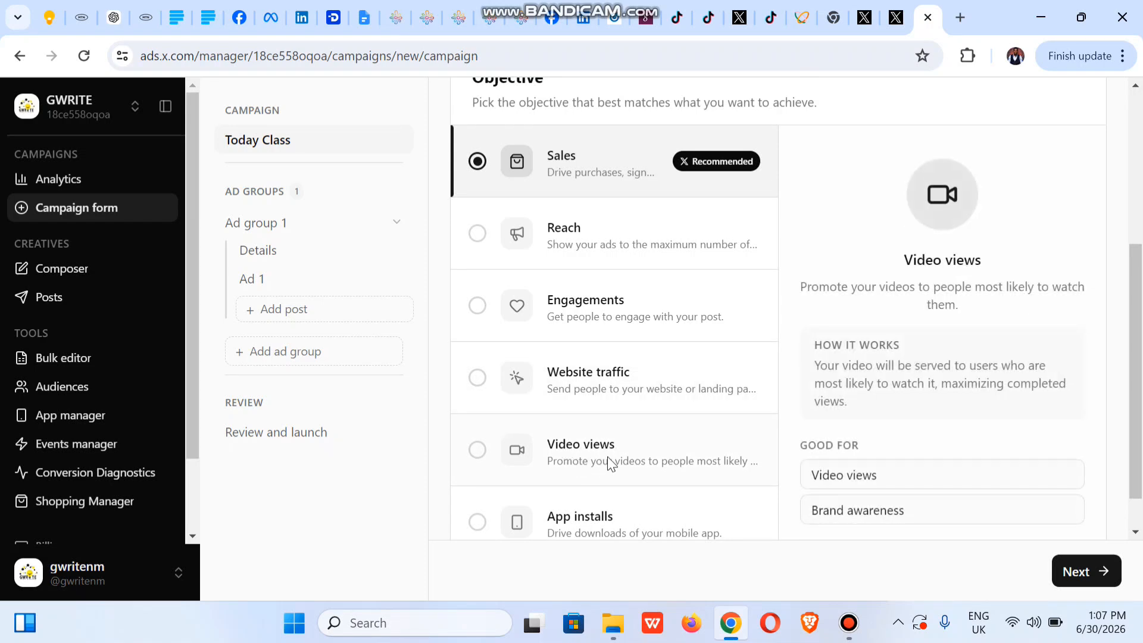
left_click(501, 393)
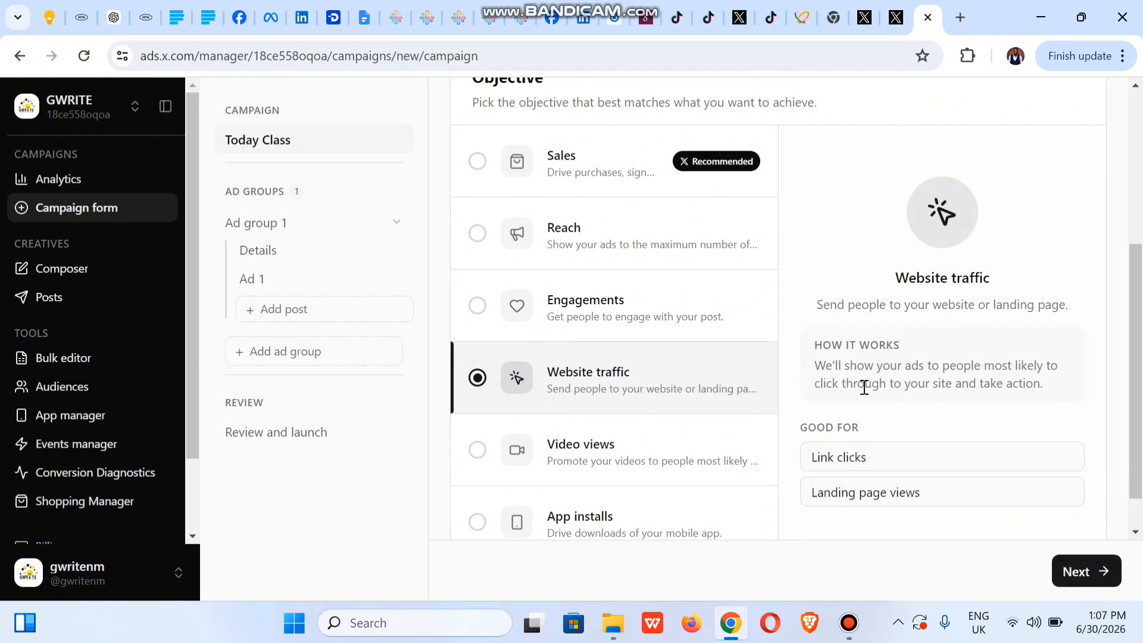
left_click_drag(1133, 424, 1133, 456)
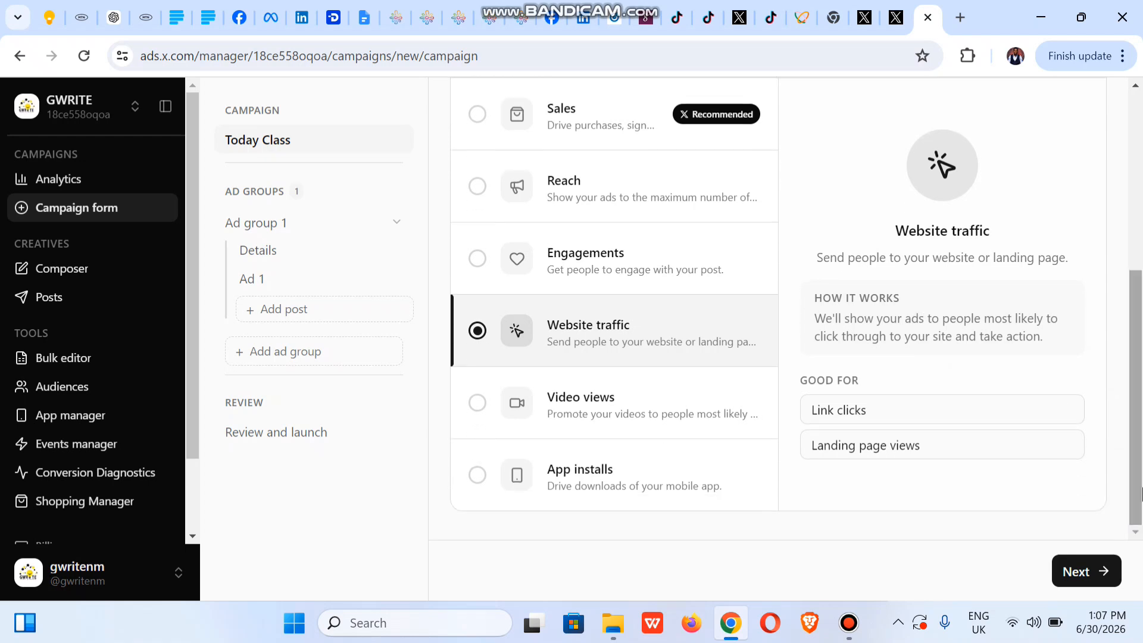
left_click(1091, 570)
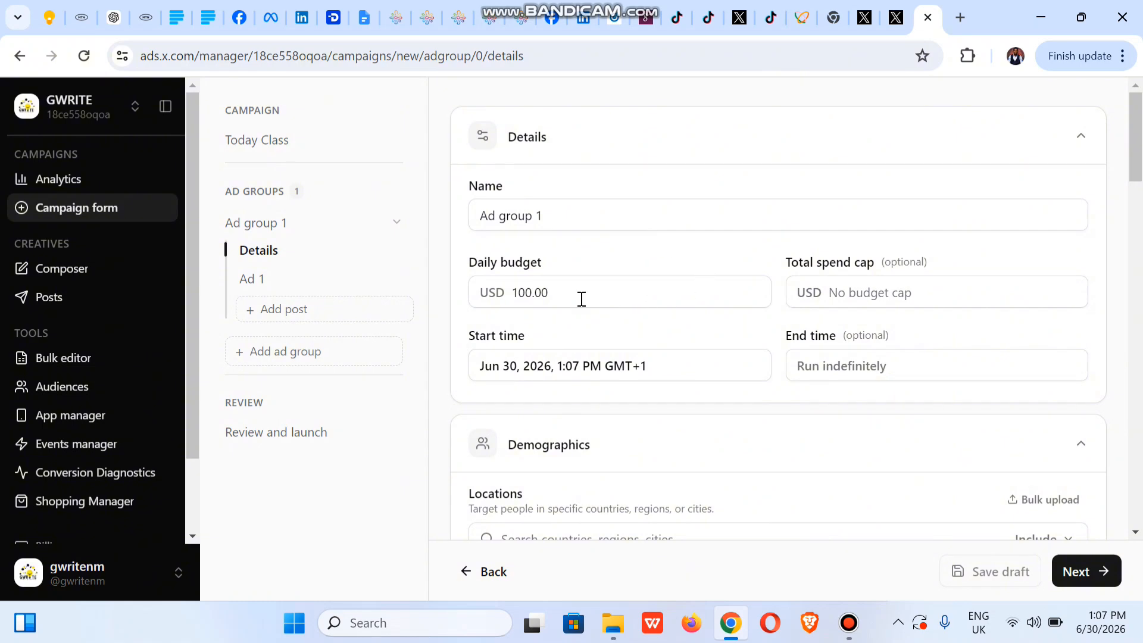
Step: Rename the ad group as "AGG 01"
left_click(575, 209)
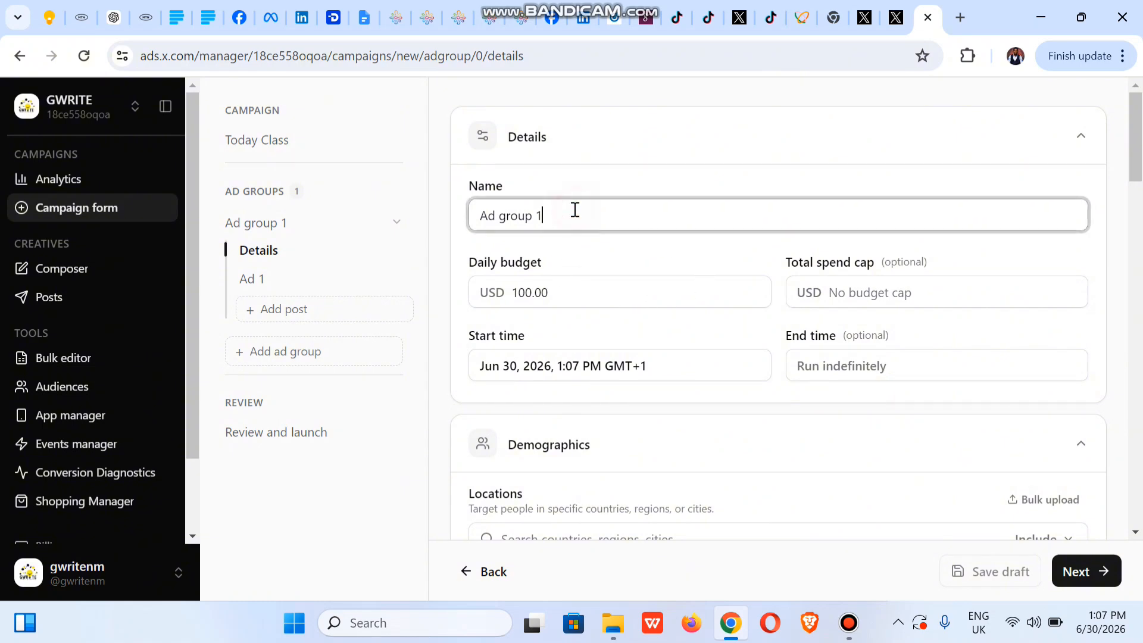
key("ctrl+a")
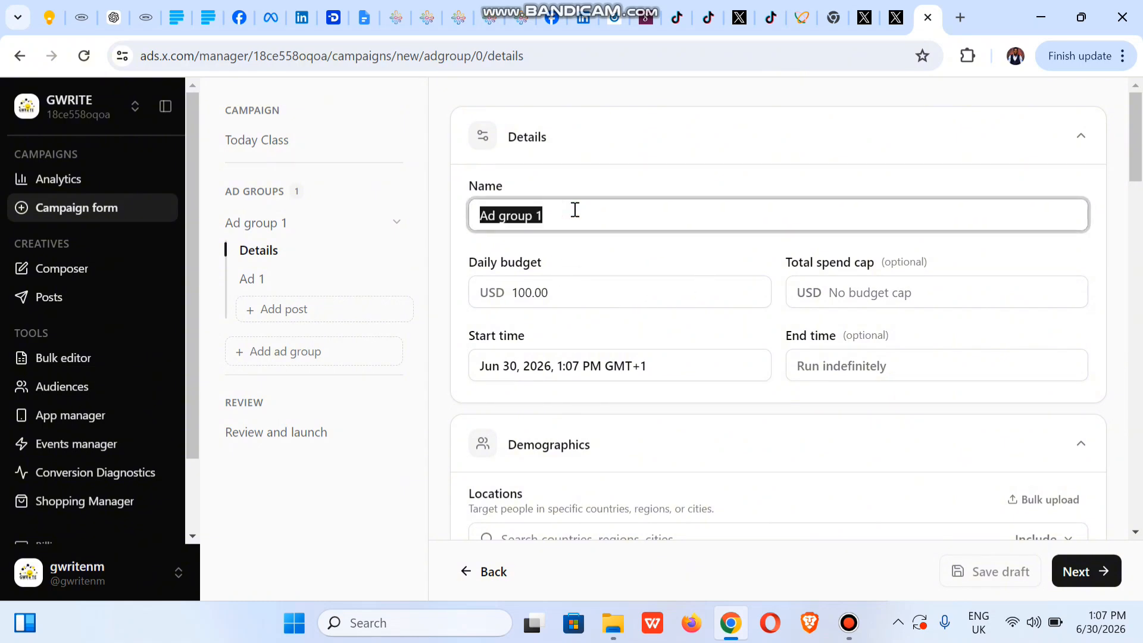
type("A")
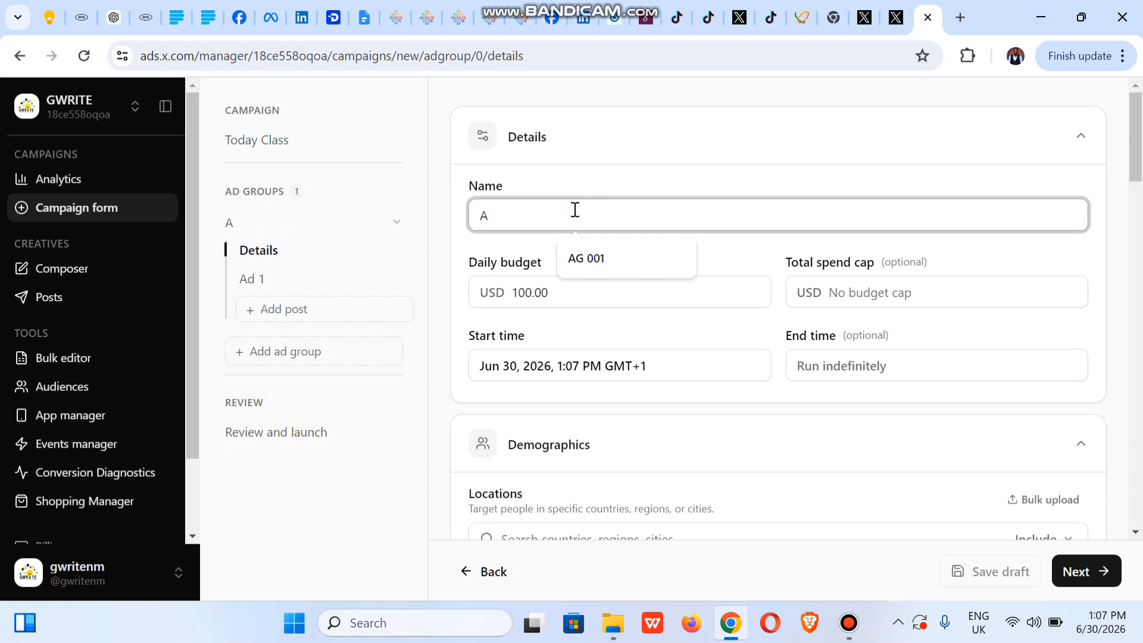
type("GG 01")
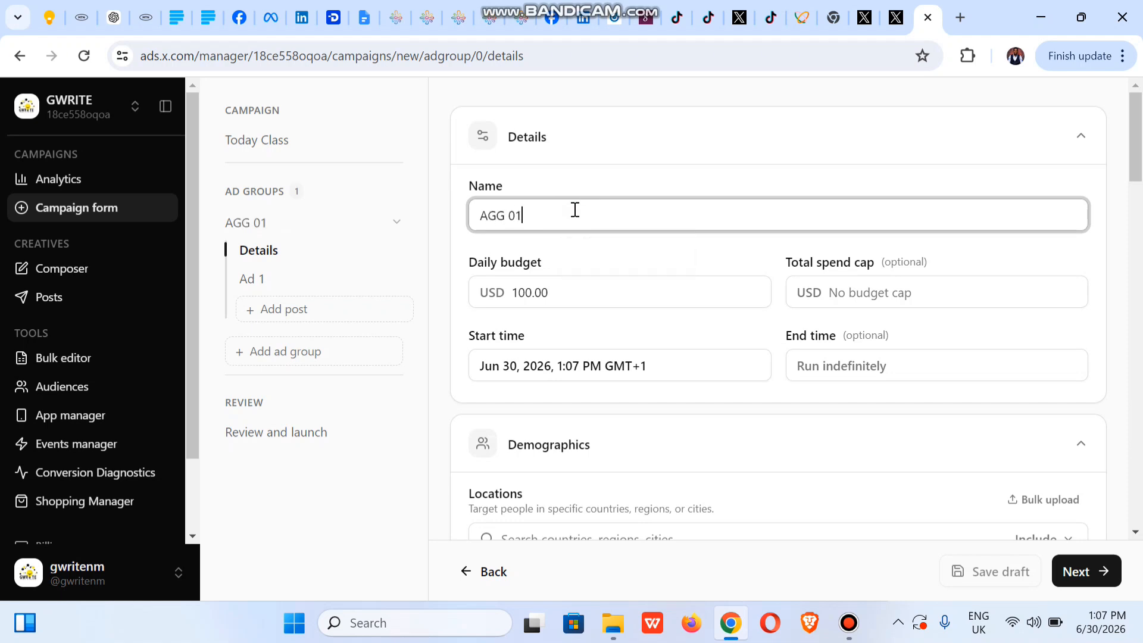
Step: Set the ad group's daily budget to 5 USD
left_click(577, 291)
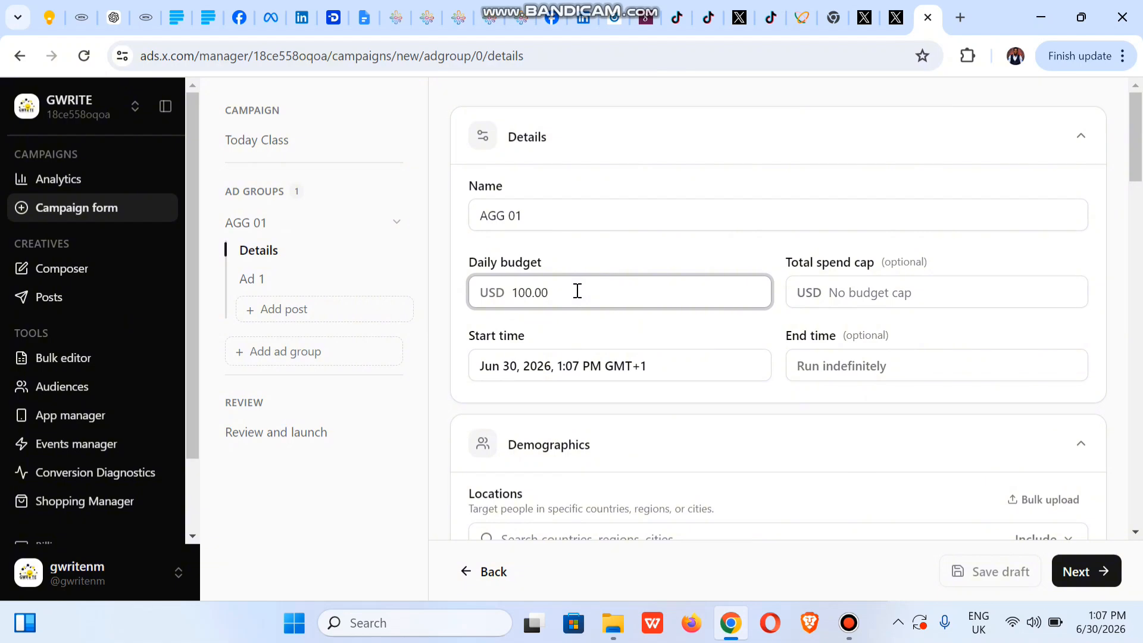
key("BackSpace")
key("BackSpace")
key("BackSpace")
key("BackSpace")
type("5")
Step: Add English as the target language in the ad group's demographics
left_click_drag(1135, 162, 1132, 221)
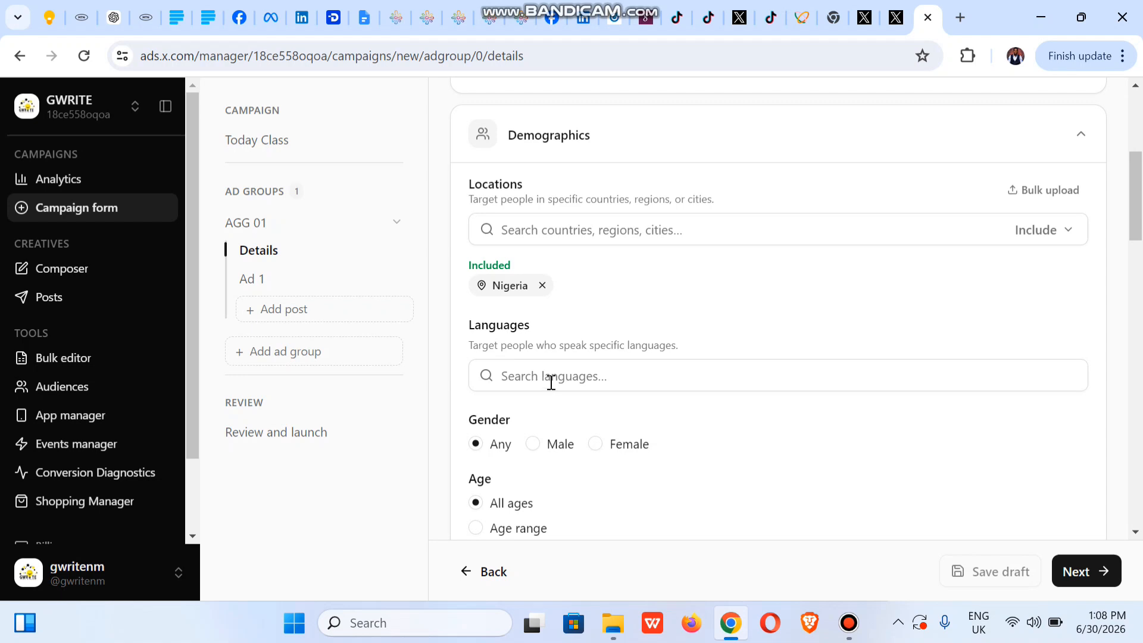
left_click(597, 378)
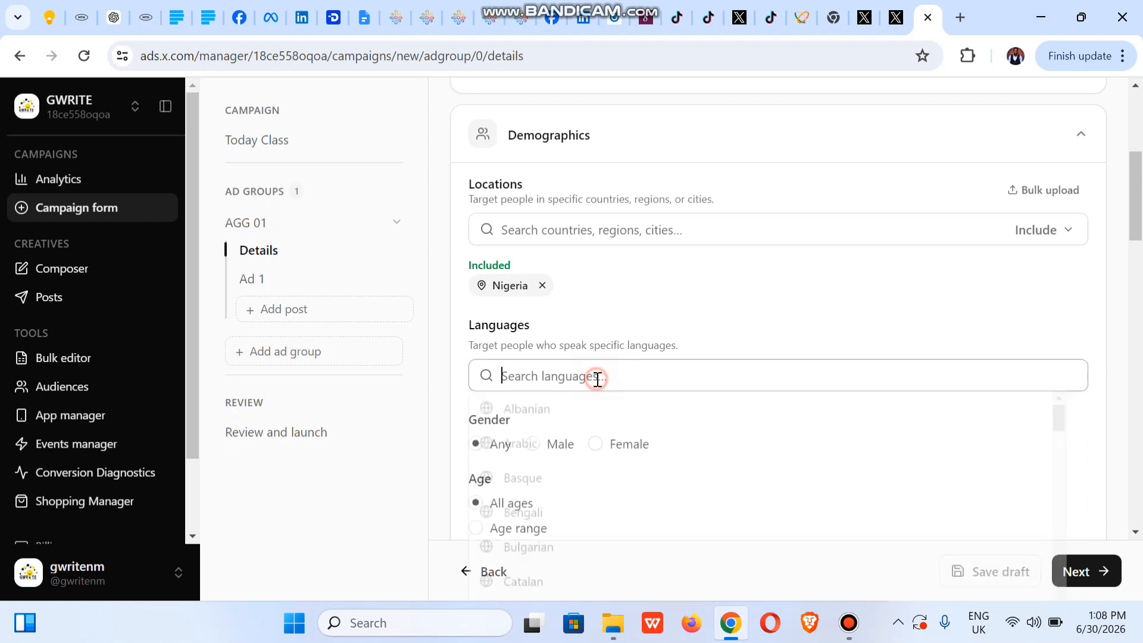
type("eng")
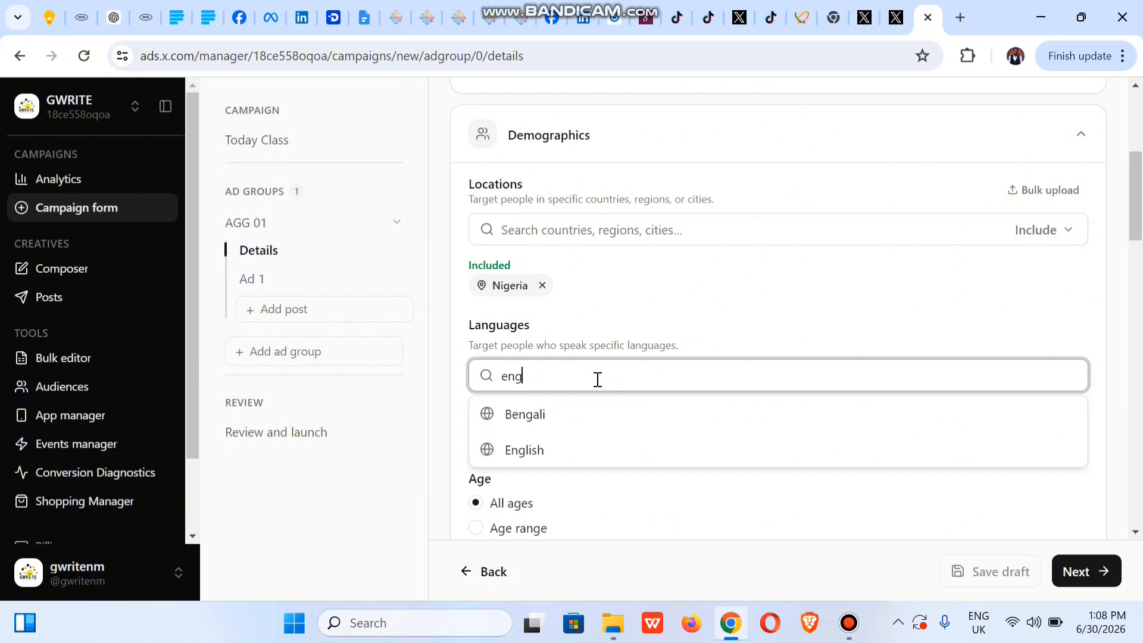
left_click(526, 453)
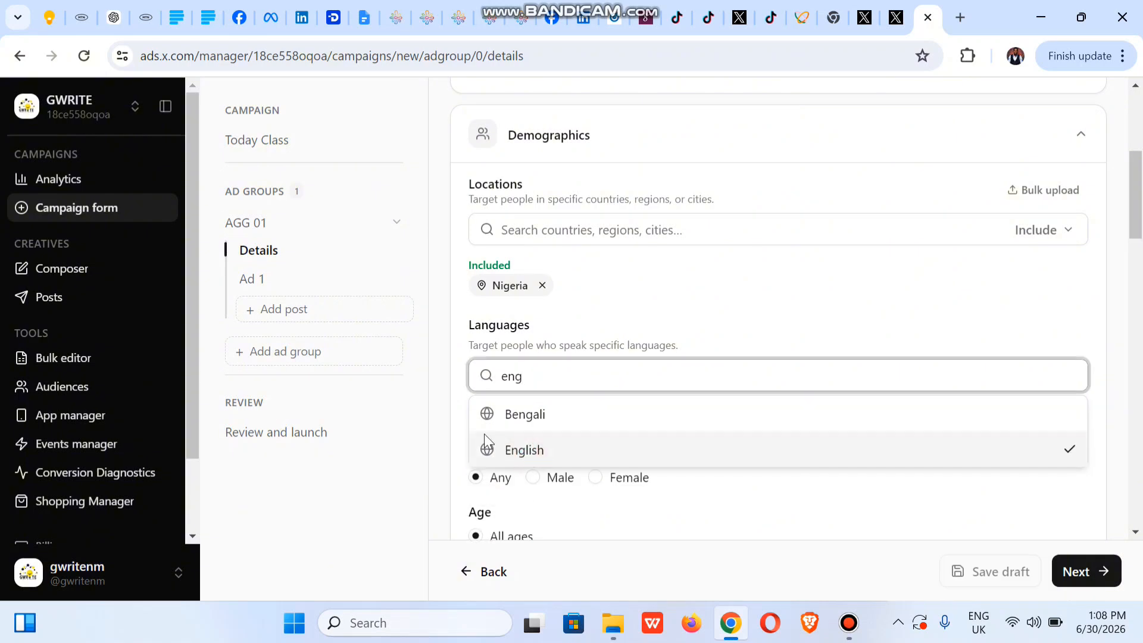
left_click(442, 387)
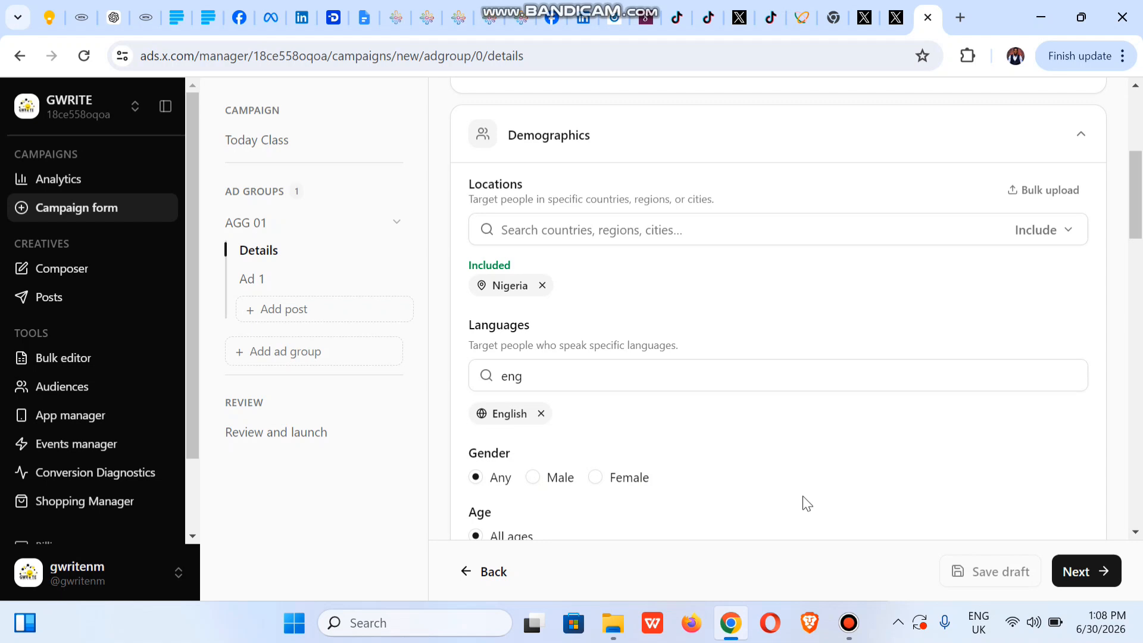
Step: Restrict the audience to an age range of 35 and up
left_click_drag(1140, 220, 1139, 262)
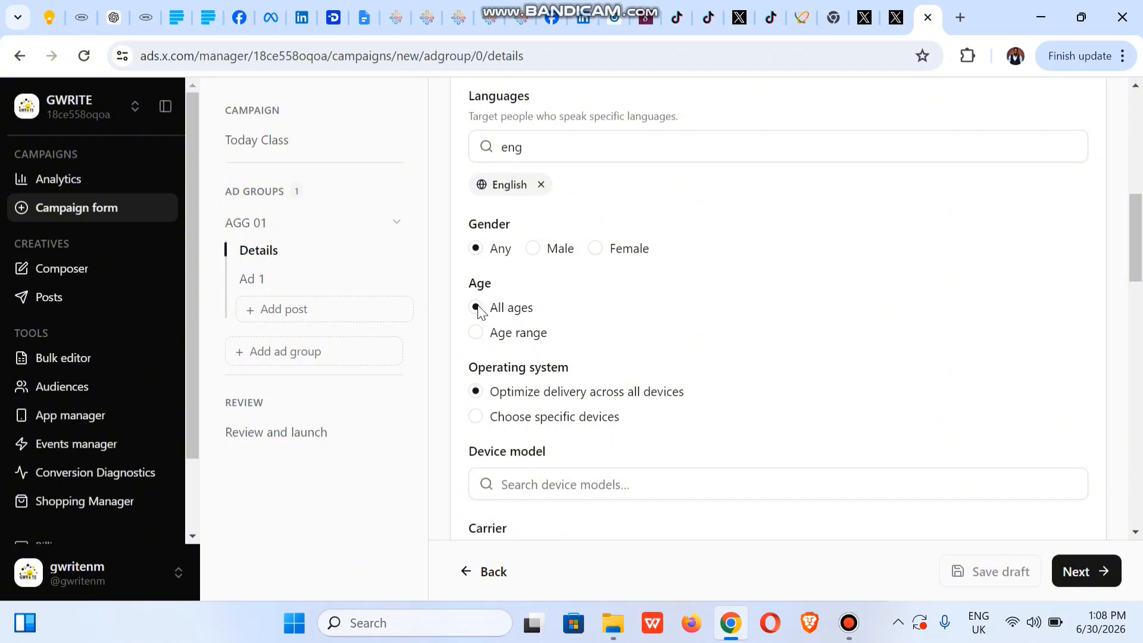
left_click(476, 333)
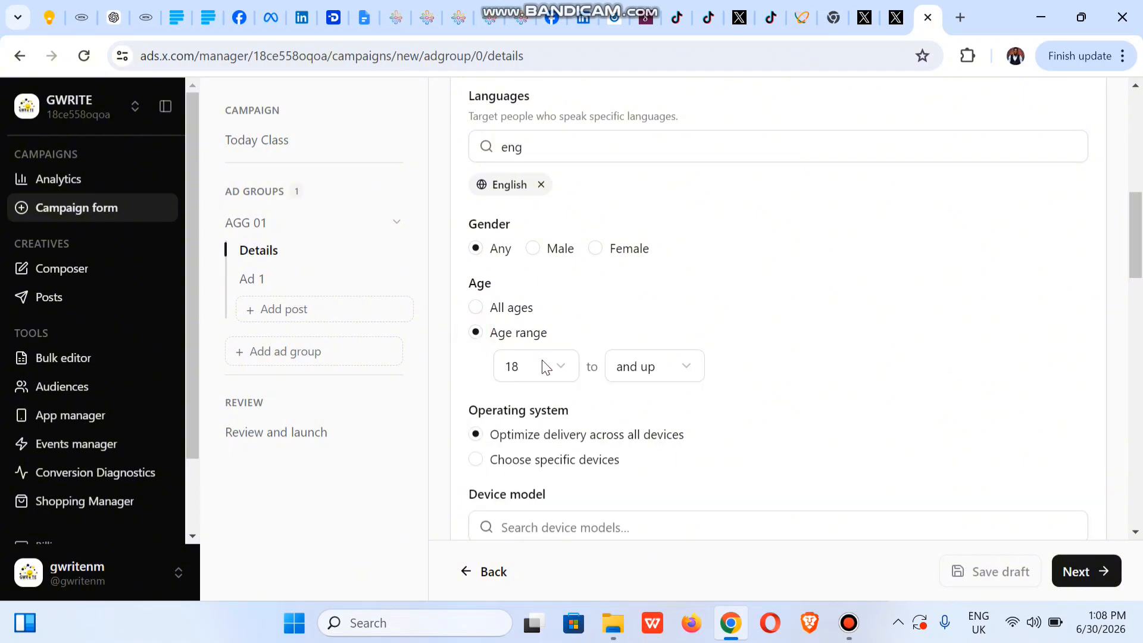
left_click(558, 368)
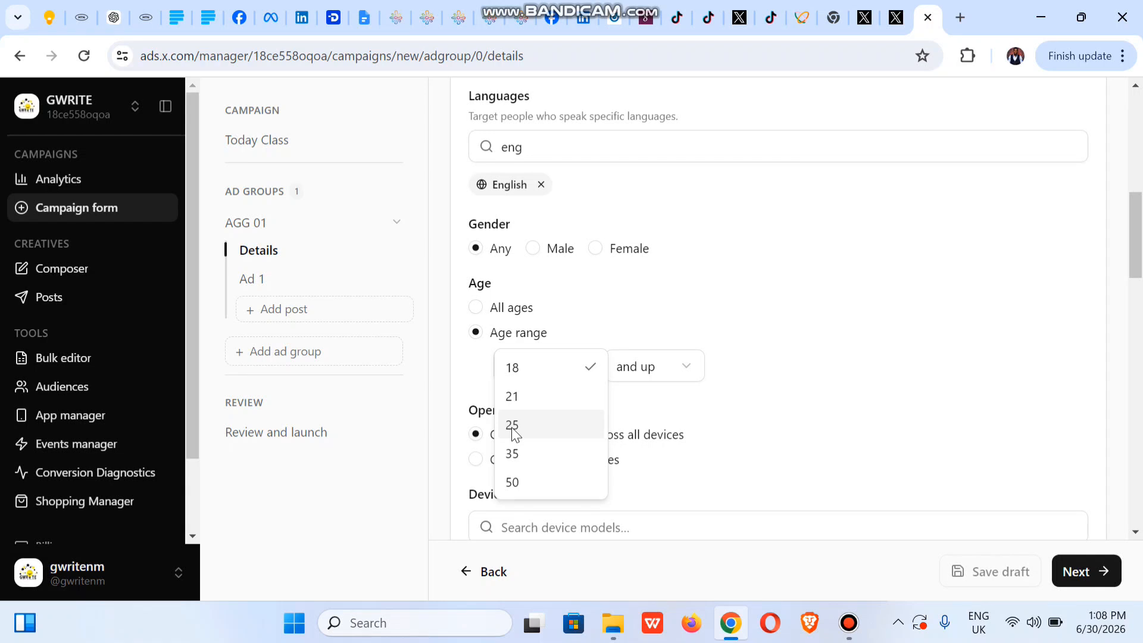
left_click(530, 456)
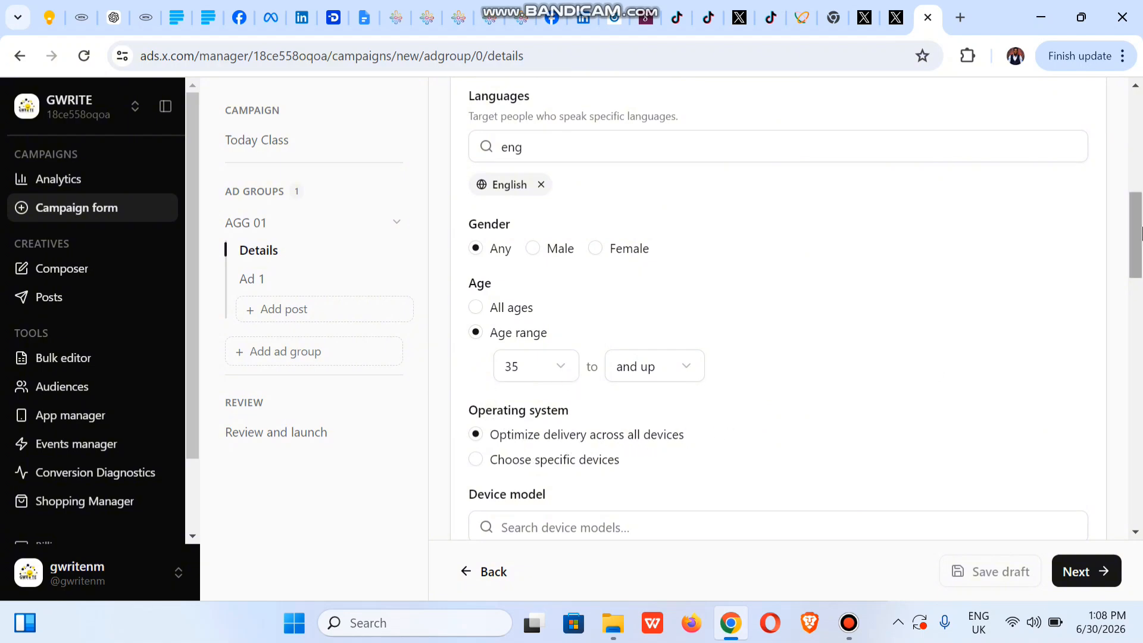
Step: Check the Pay by options in the Delivery & Placements settings
scroll(826, 415, "down", 4)
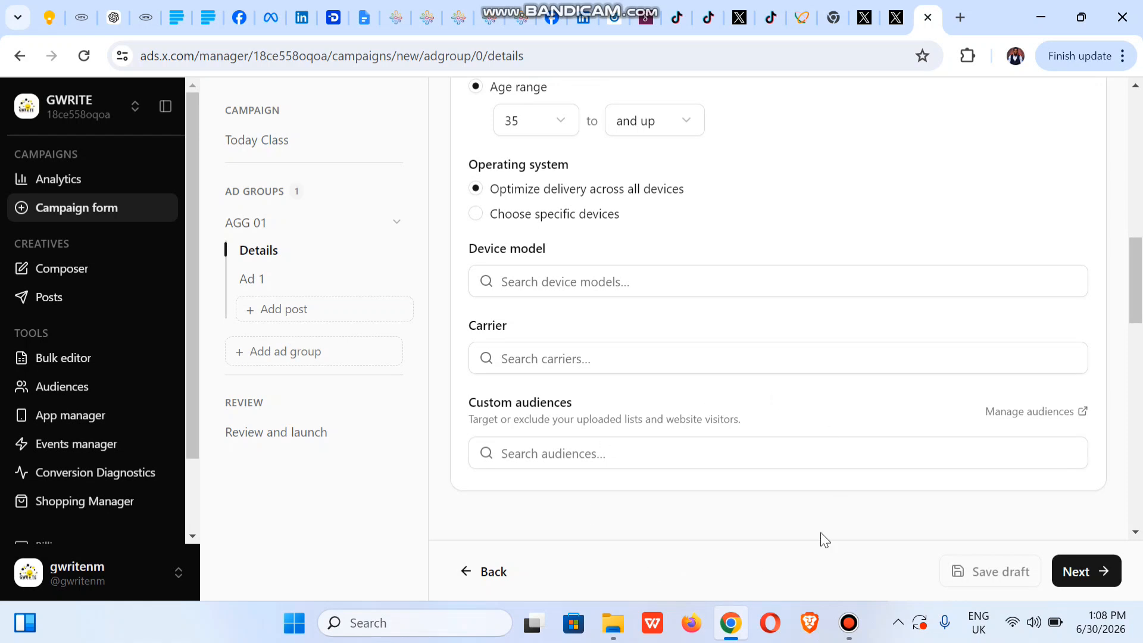
left_click_drag(1134, 255, 1138, 329)
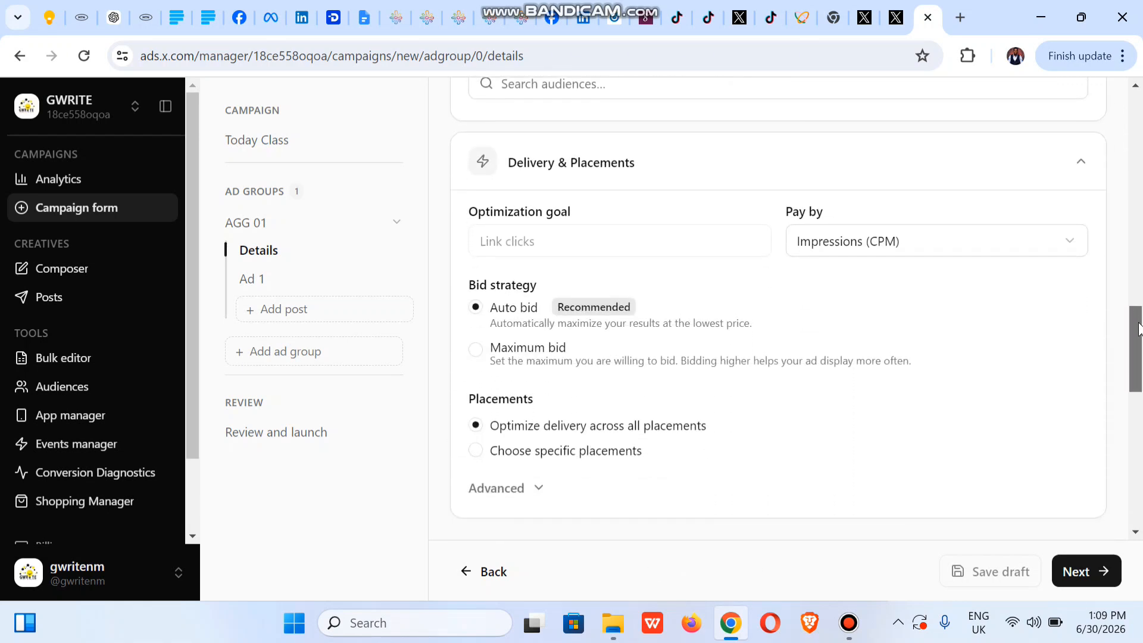
left_click(859, 238)
left_click(859, 238)
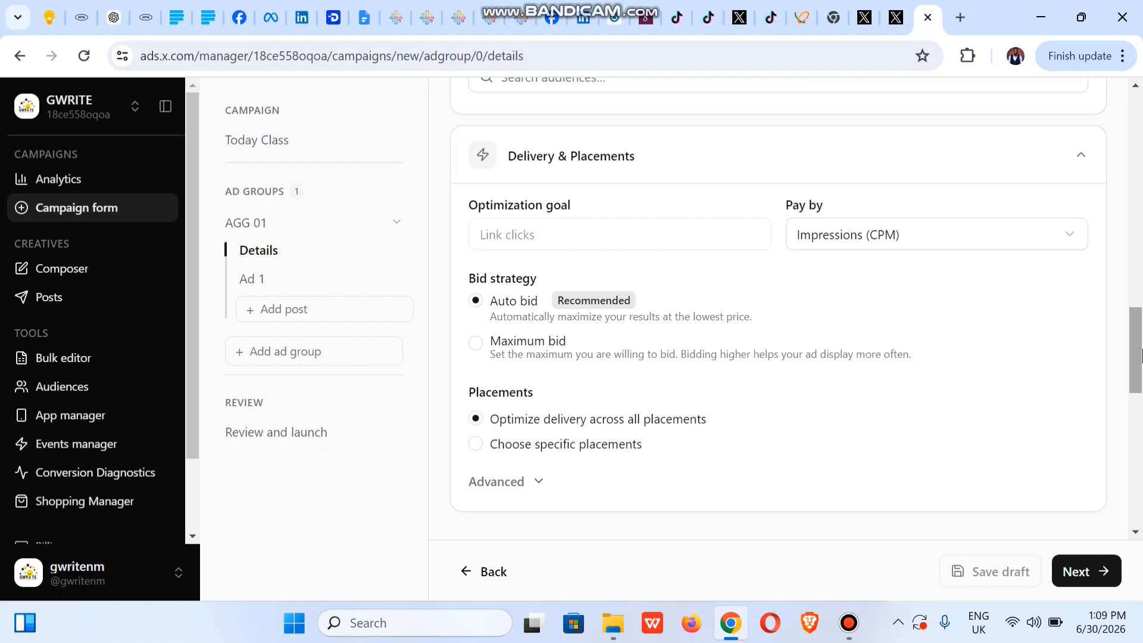
Step: Add the interest Business & Finance / Entrepreneurship to the advanced targeting
left_click_drag(1141, 355, 1141, 448)
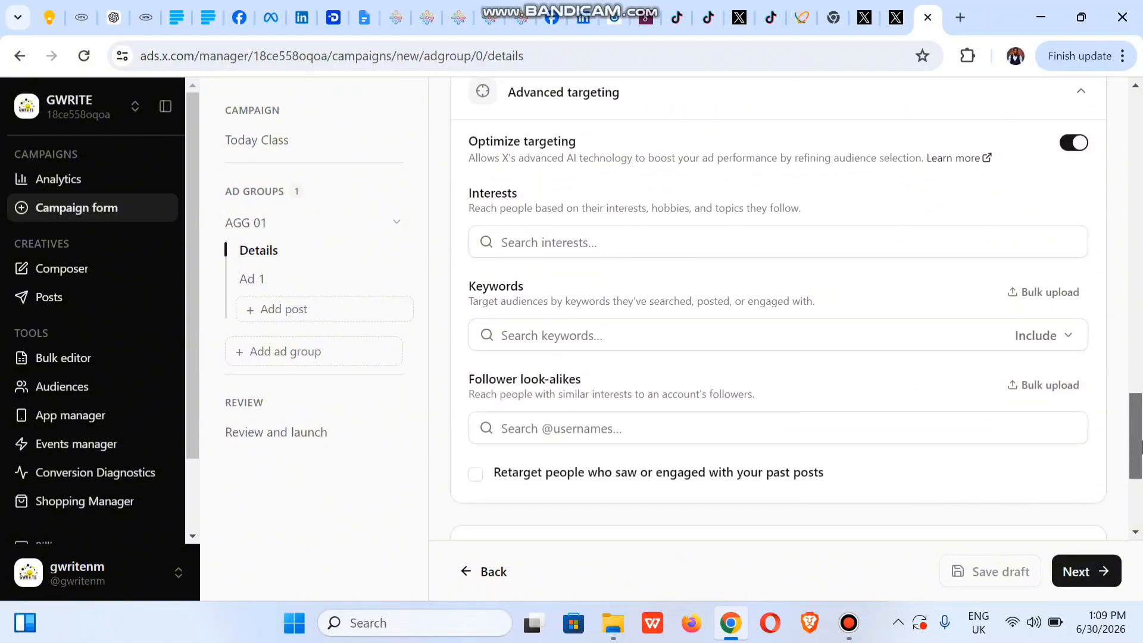
left_click(524, 244)
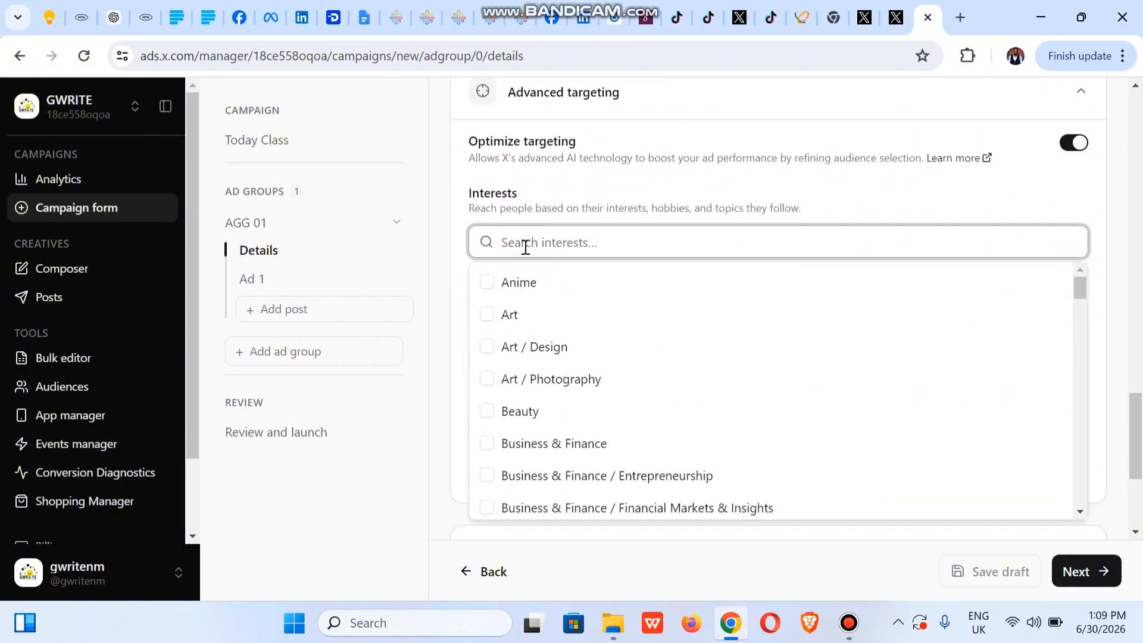
type("bu")
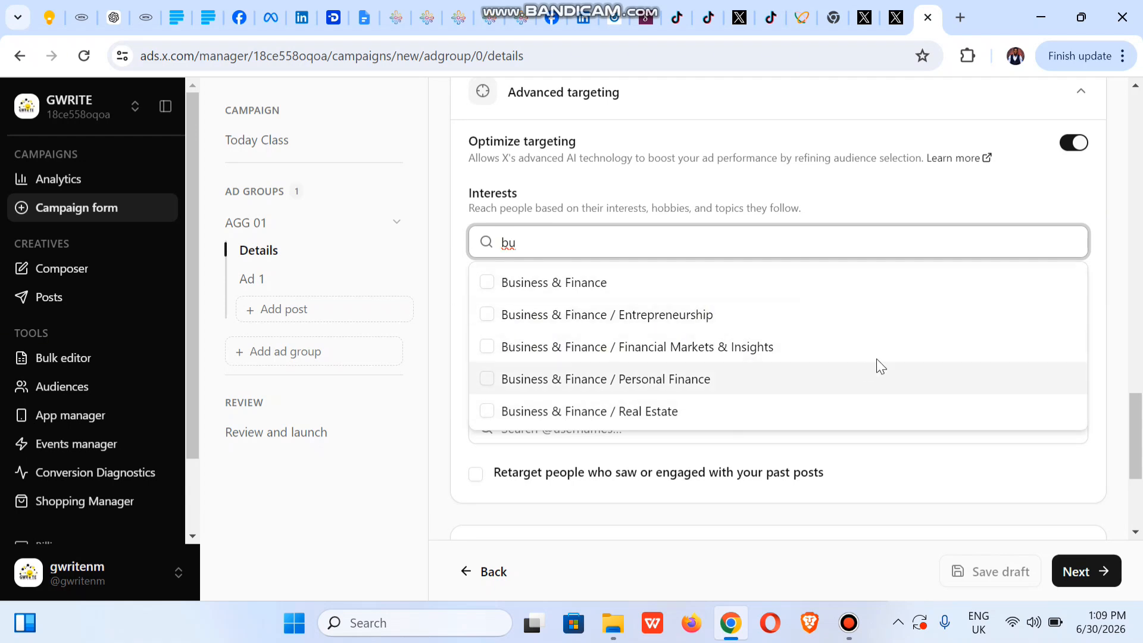
key("ctrl+a")
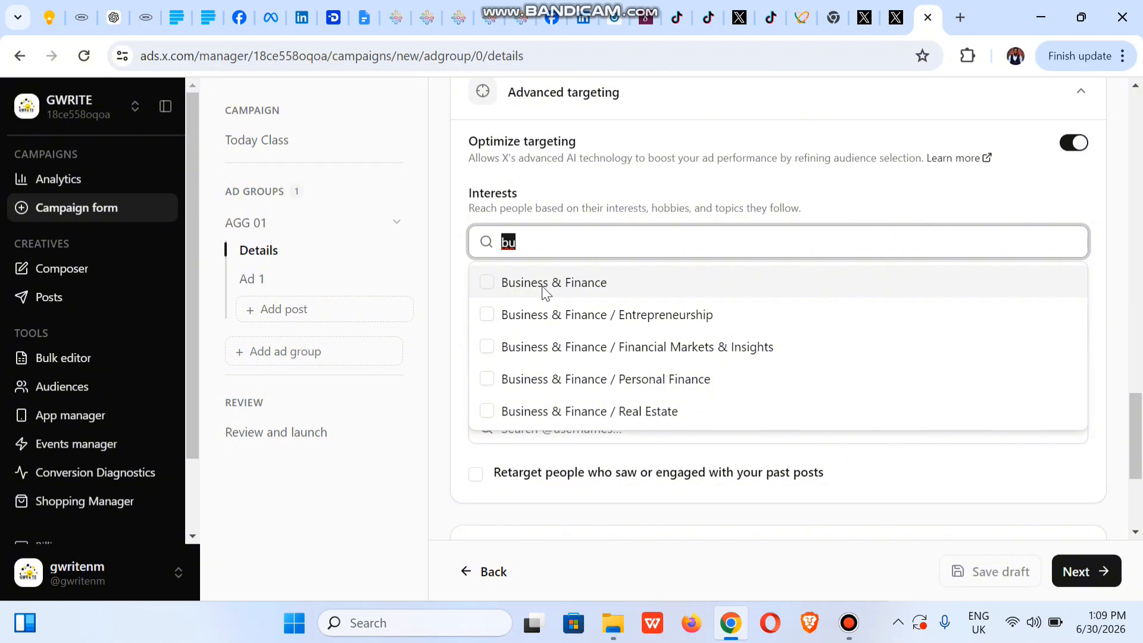
type("ent")
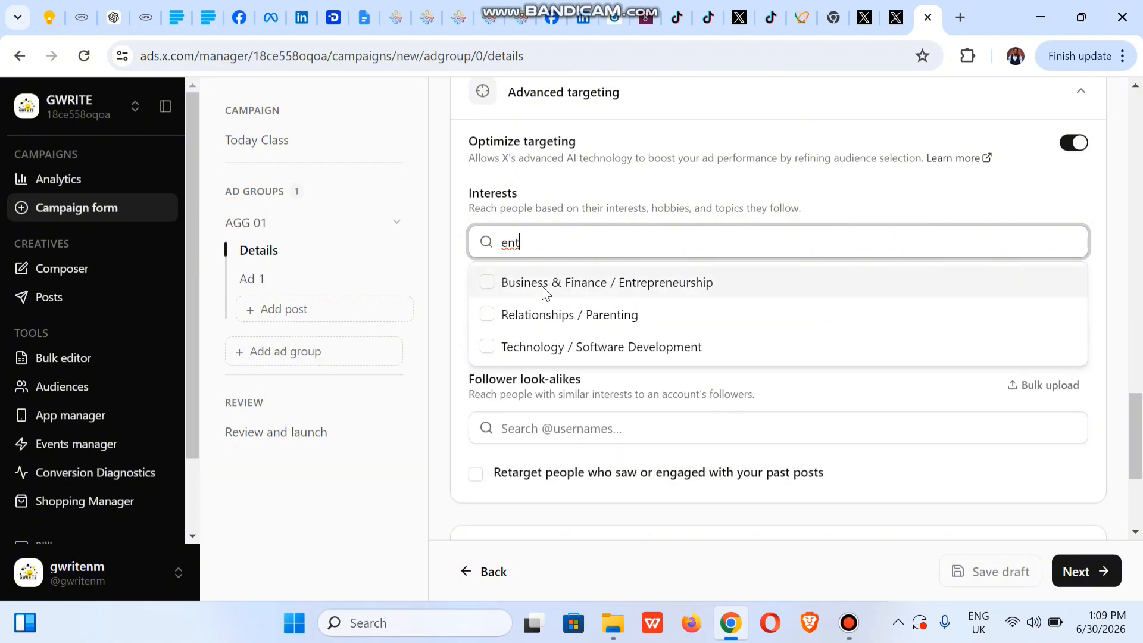
left_click(488, 284)
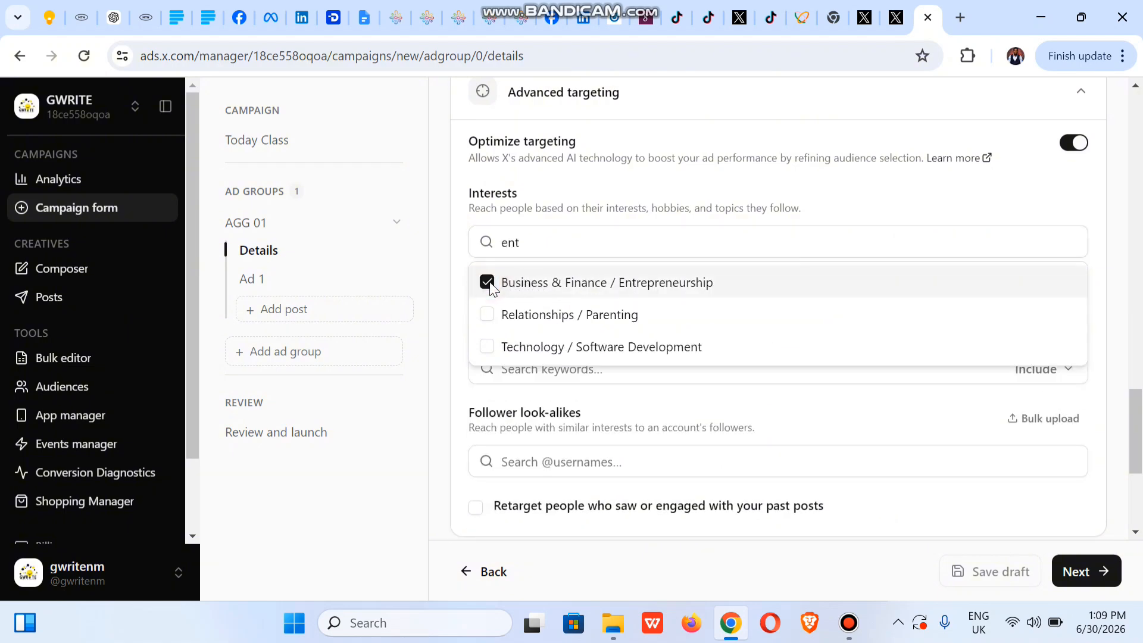
left_click(458, 272)
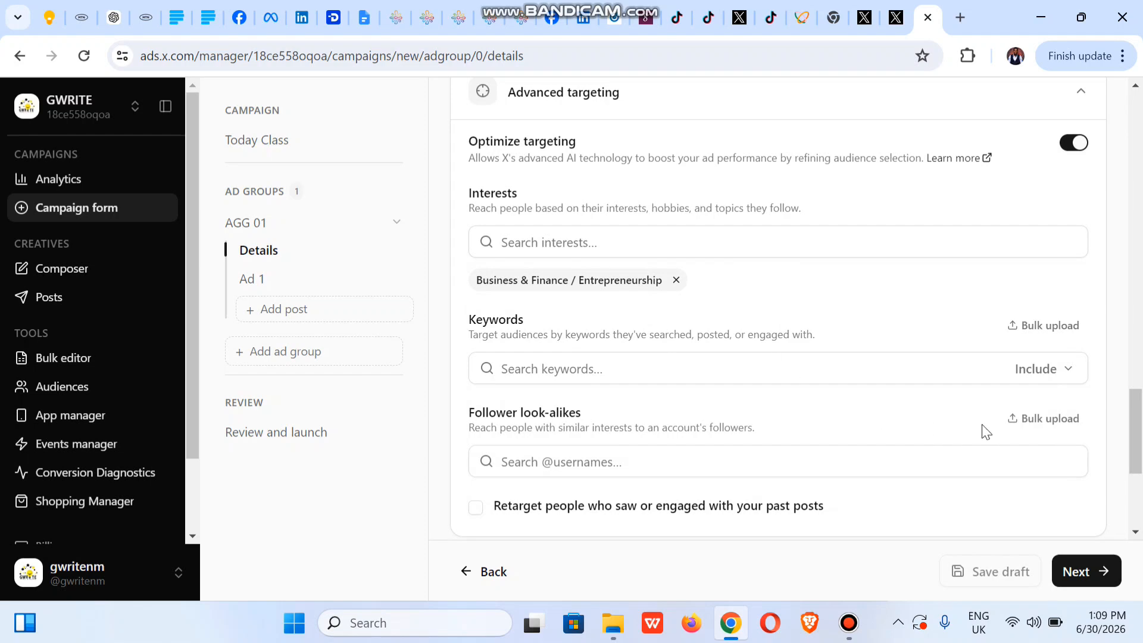
Step: Include the keyword "business owner" in the ad group's advanced targeting
mouse_move(1137, 429)
left_mouse_down()
mouse_move(1137, 512)
mouse_move(1137, 409)
mouse_move(1137, 451)
mouse_move(1137, 435)
left_mouse_up()
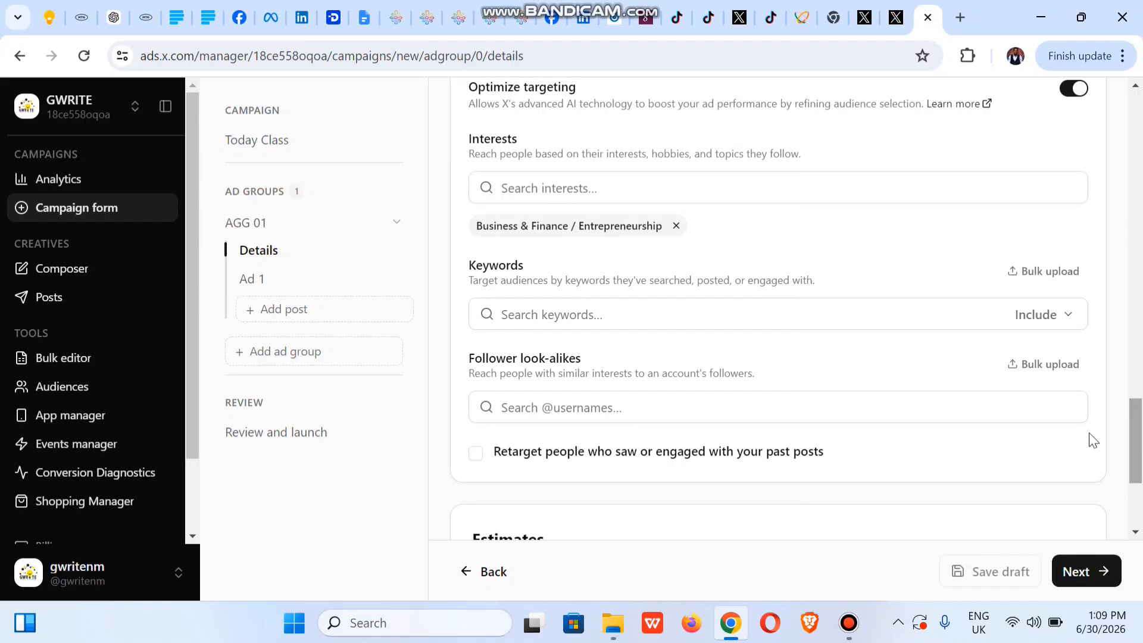
left_click(601, 312)
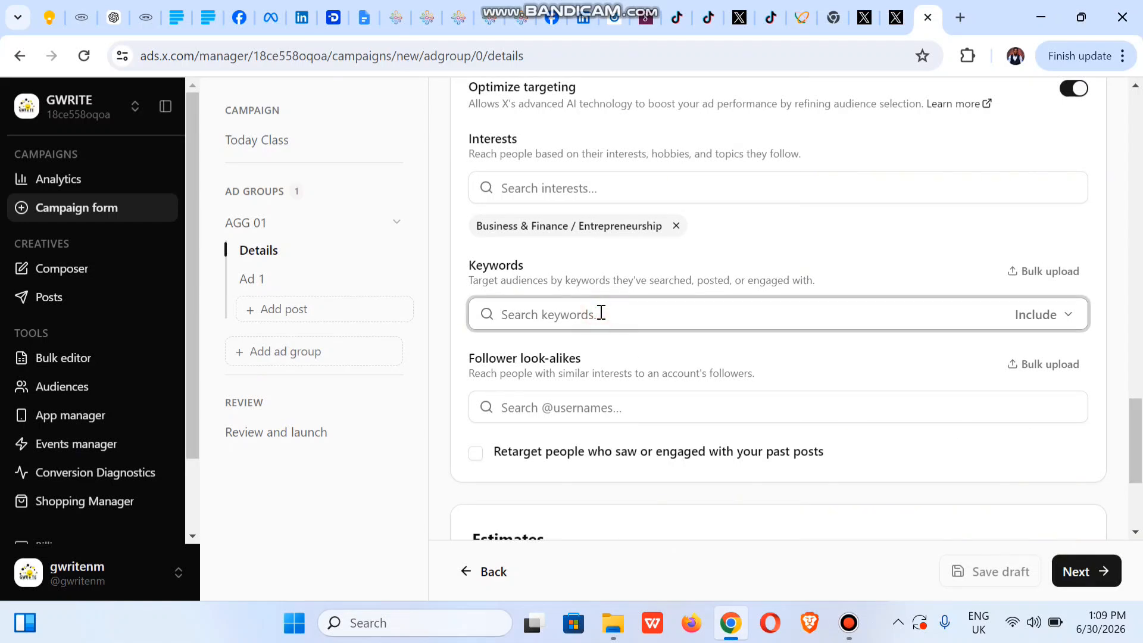
type("busi")
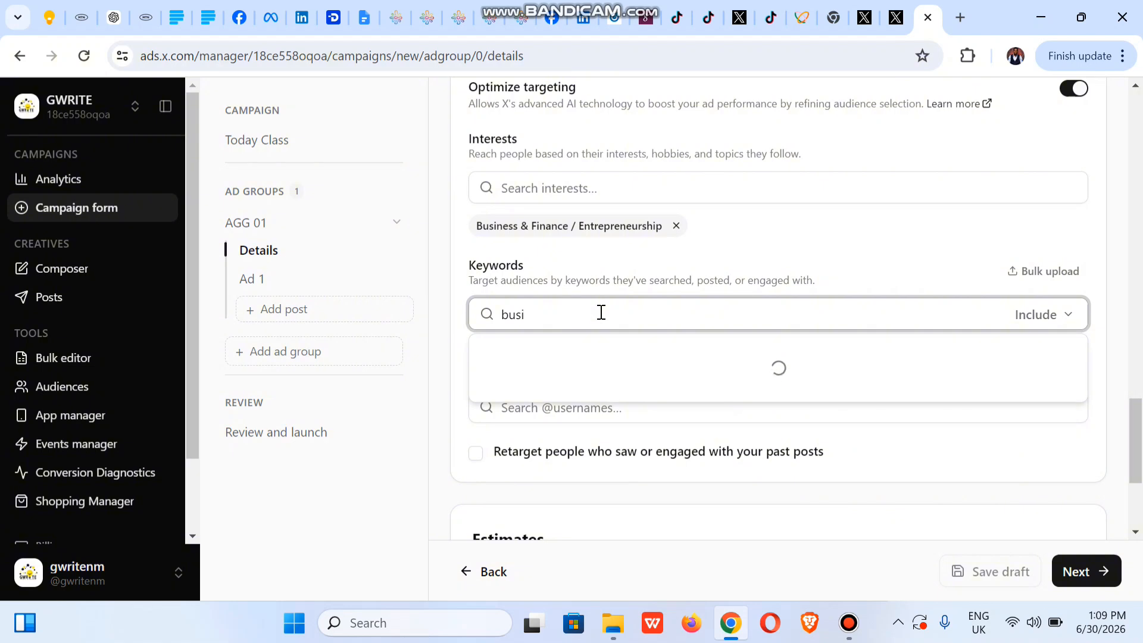
type("ness")
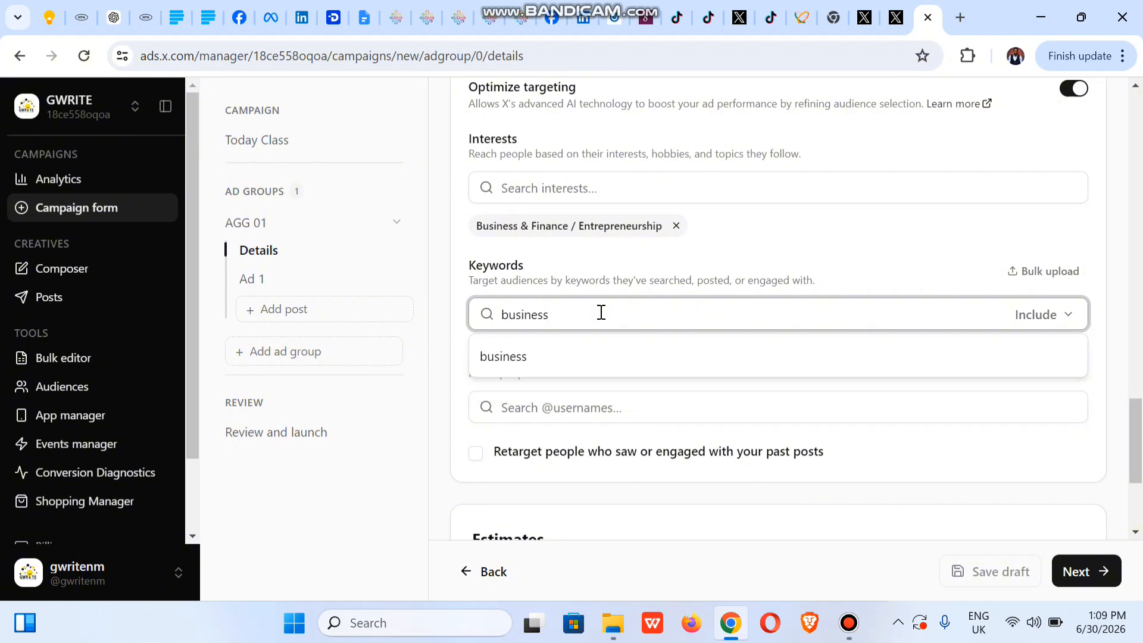
type(" o")
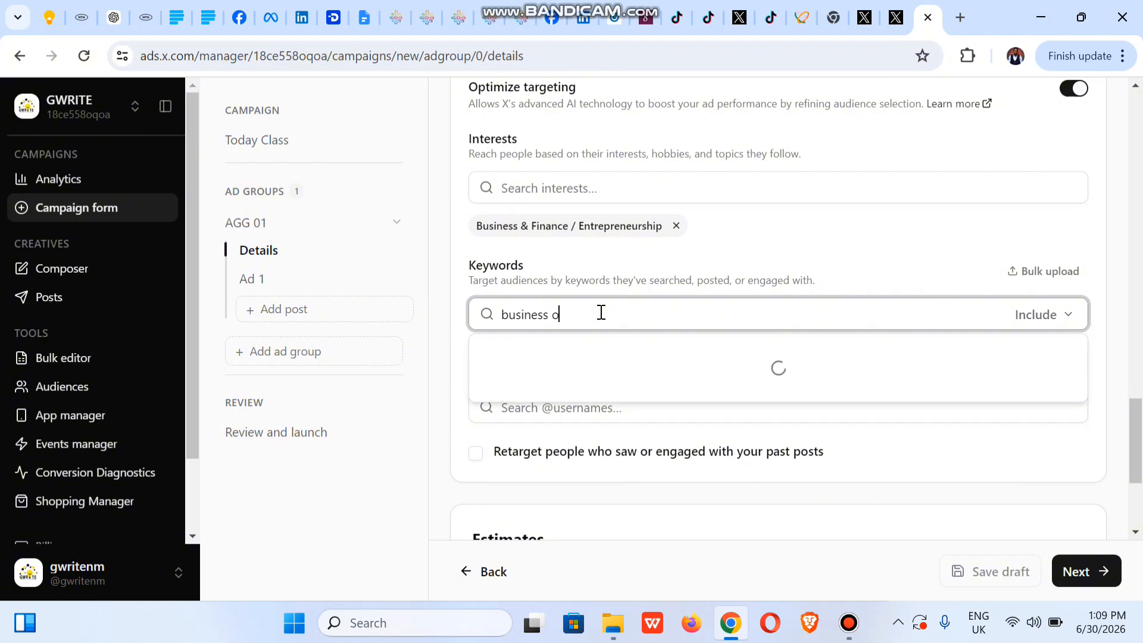
type("wner")
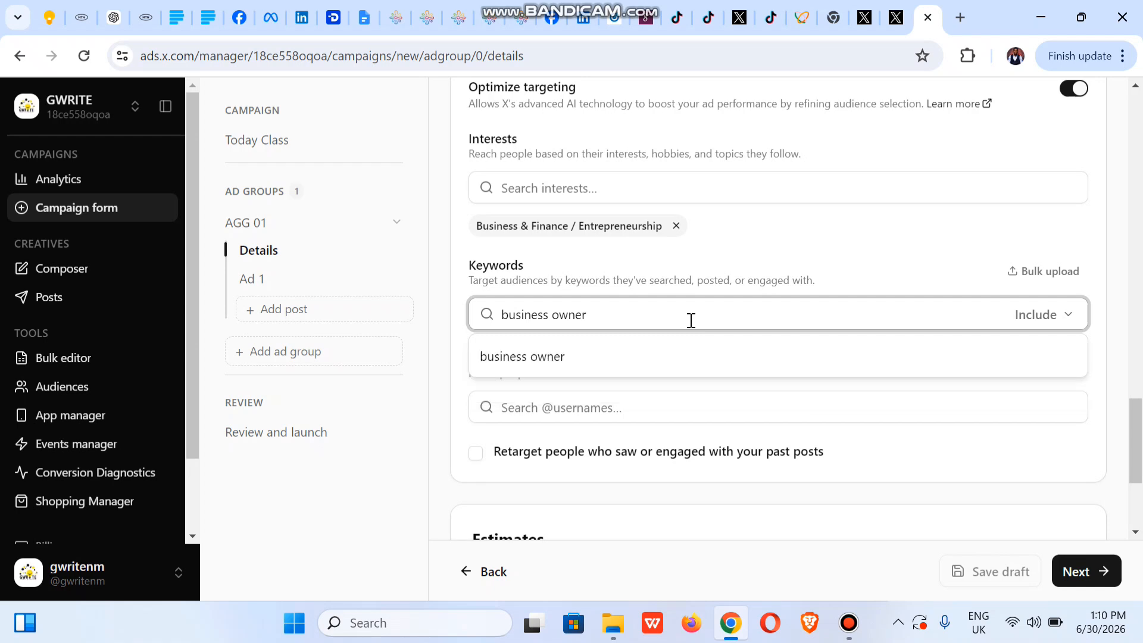
left_click(595, 359)
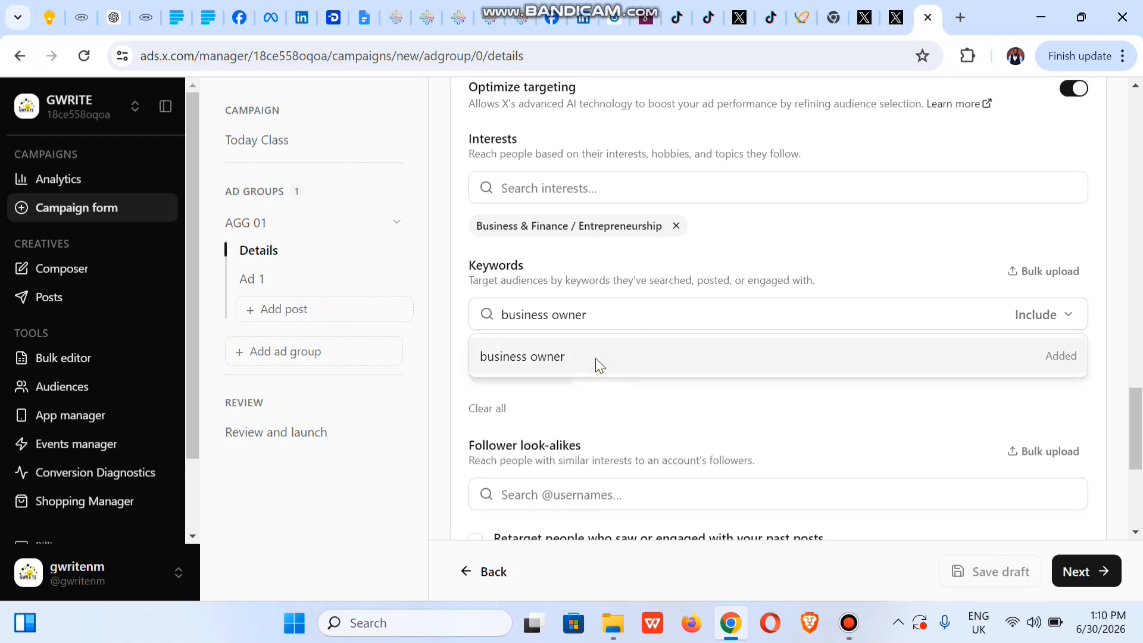
left_click(452, 326)
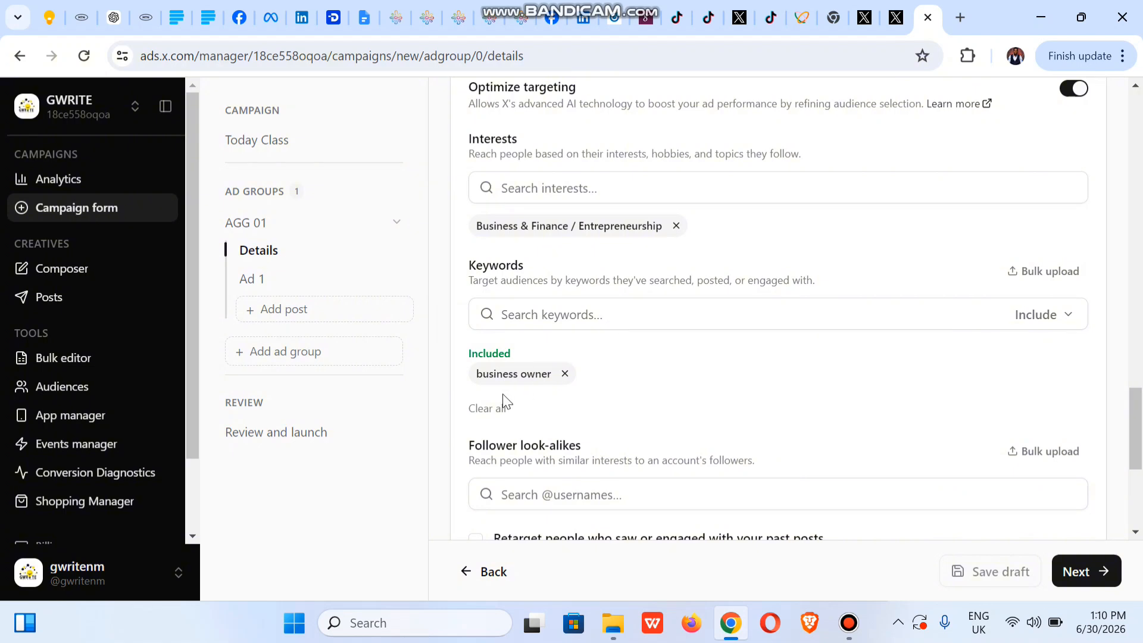
Step: Finish the ad group details, continue to the ad details and rename the ad as Ad 001
left_click_drag(1139, 433, 1140, 458)
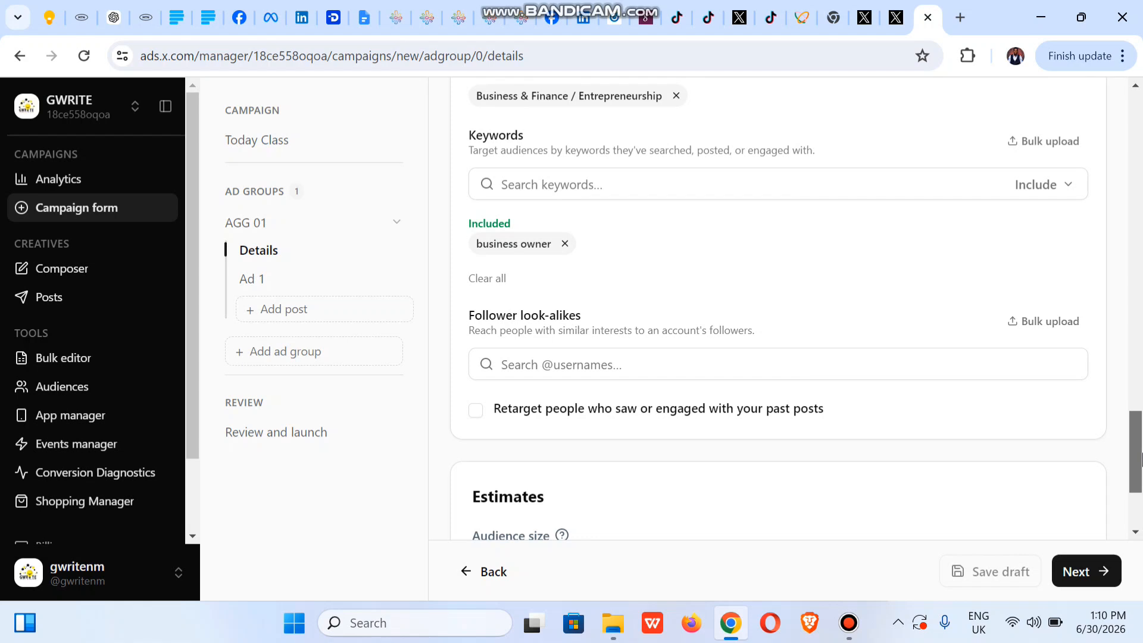
left_click_drag(1141, 458, 1140, 492)
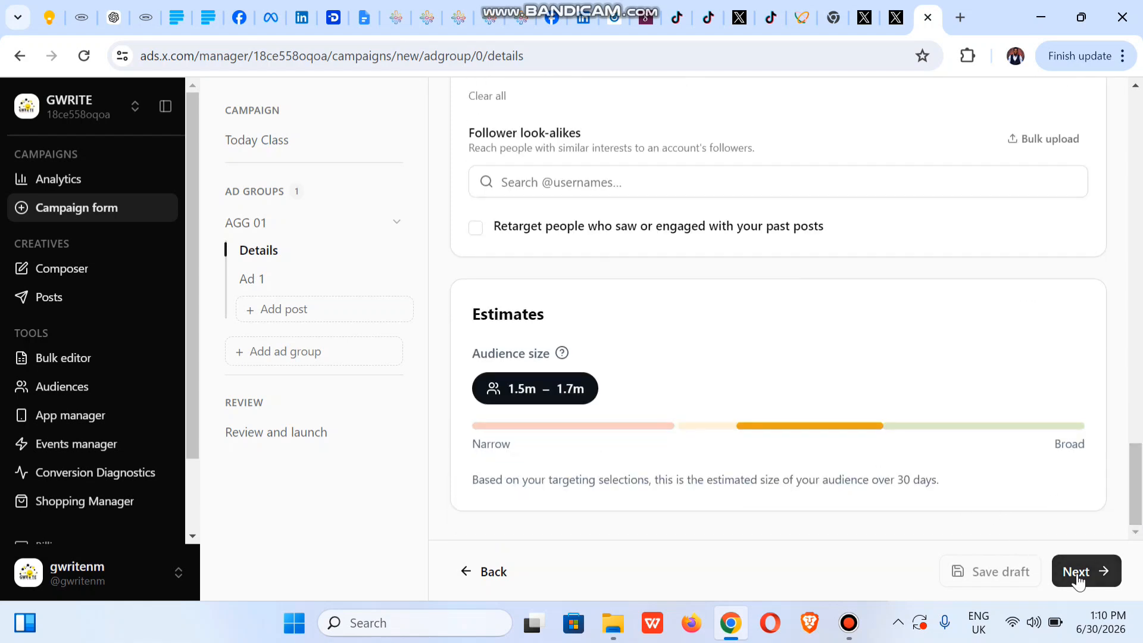
left_click(1078, 582)
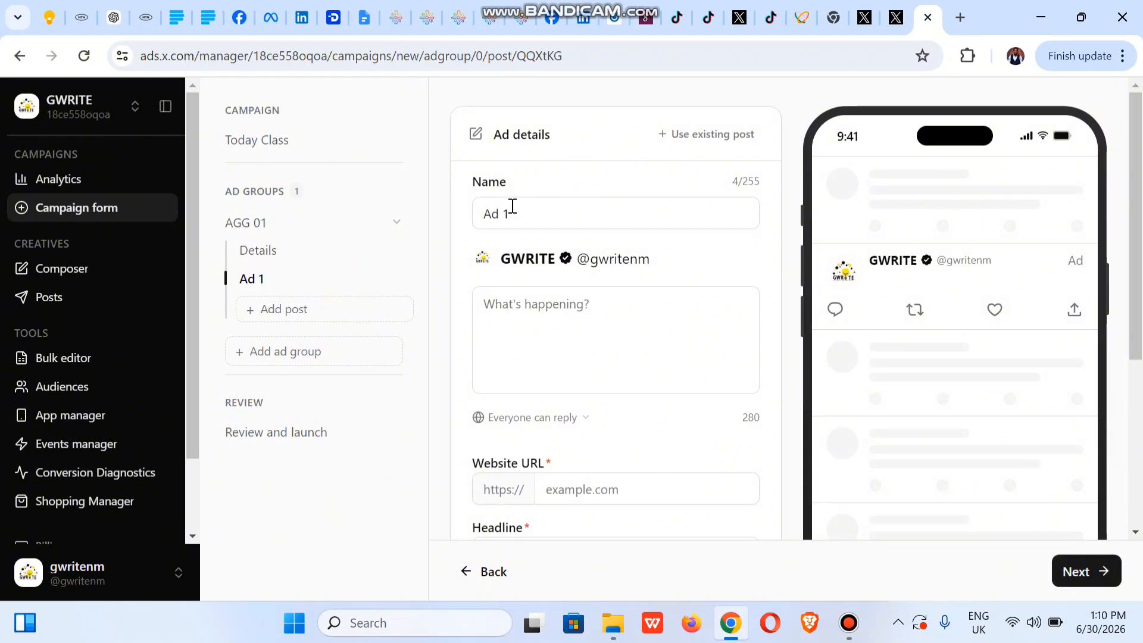
left_click(534, 215)
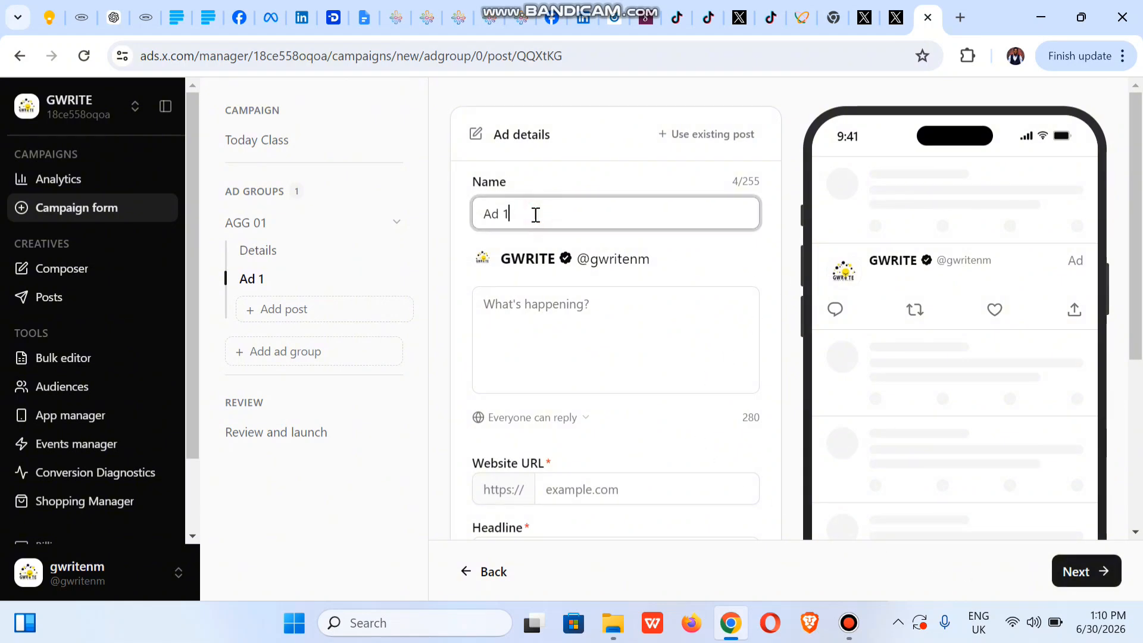
key("BackSpace")
type("00")
Step: Write the ad's post text as "Fix your Advertising issues with us a Gwrite"
left_click(552, 305)
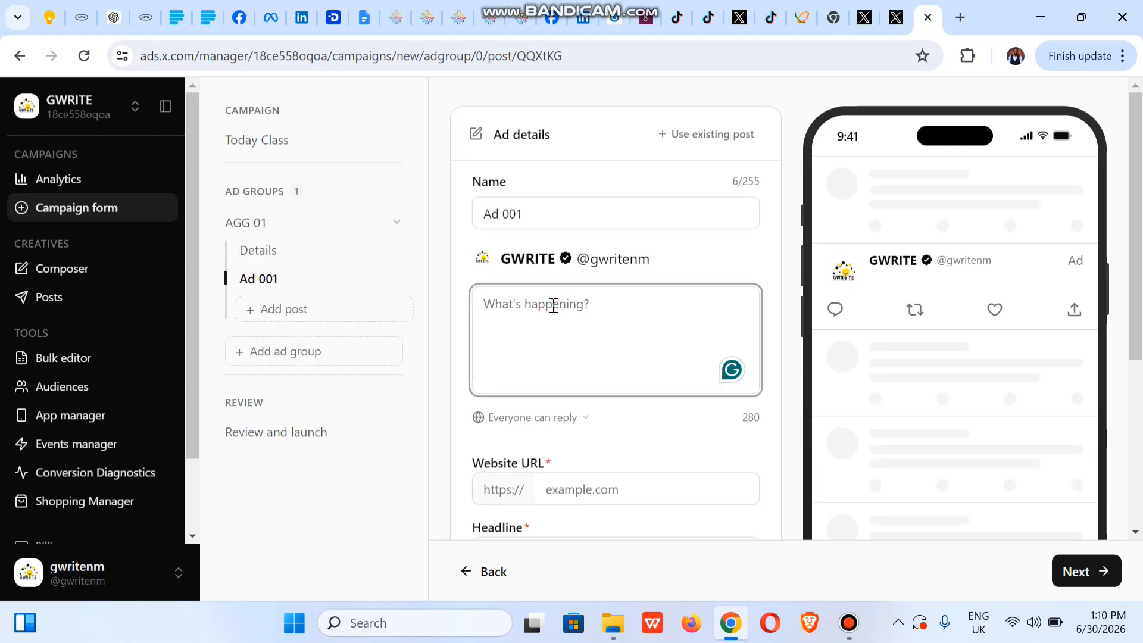
type("Fix ")
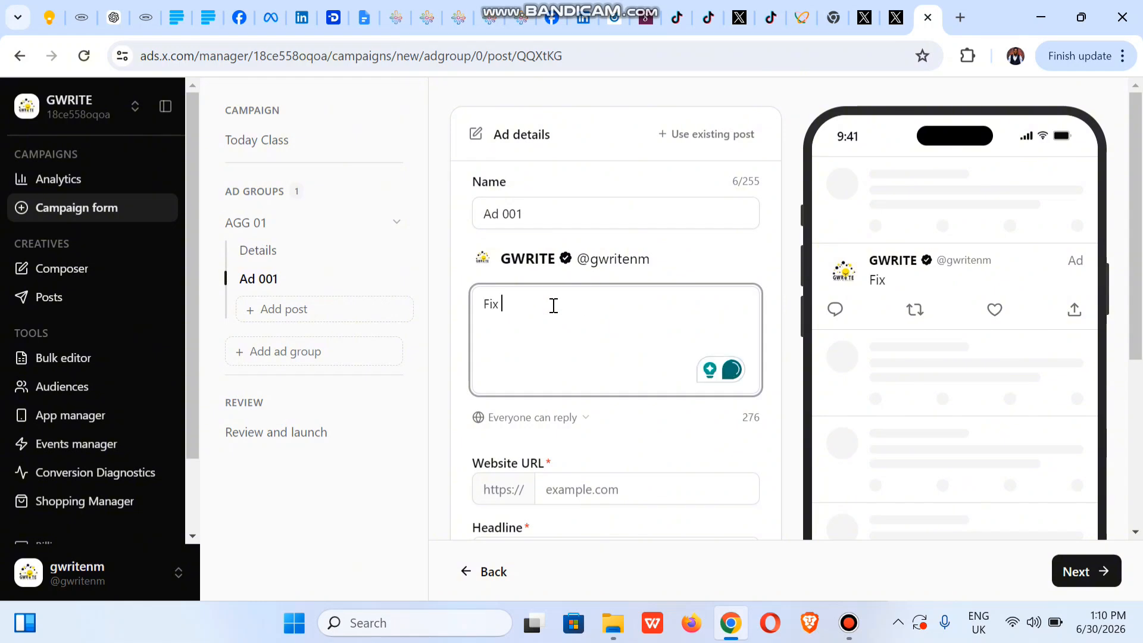
type("Y")
key("BackSpace")
type("your ")
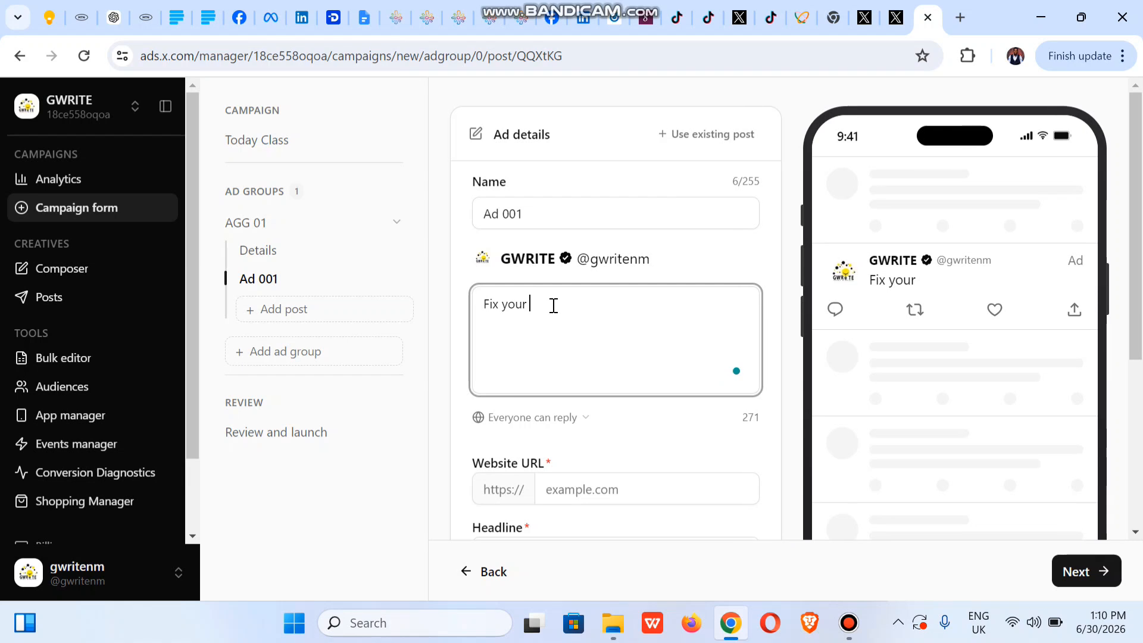
type("Advertising i")
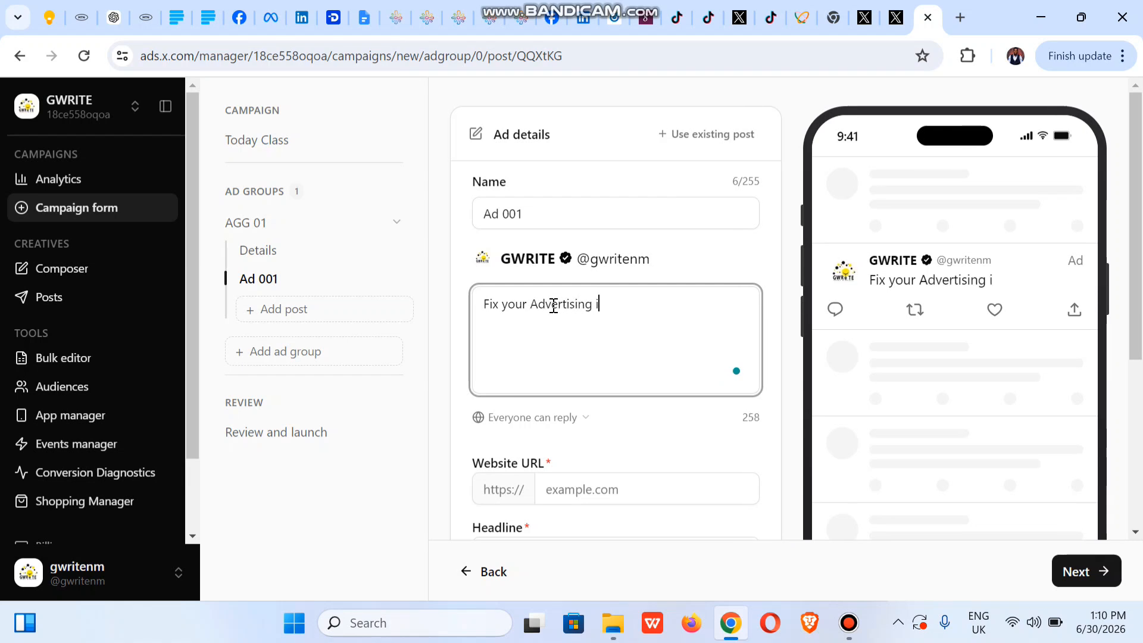
type("ssues with ")
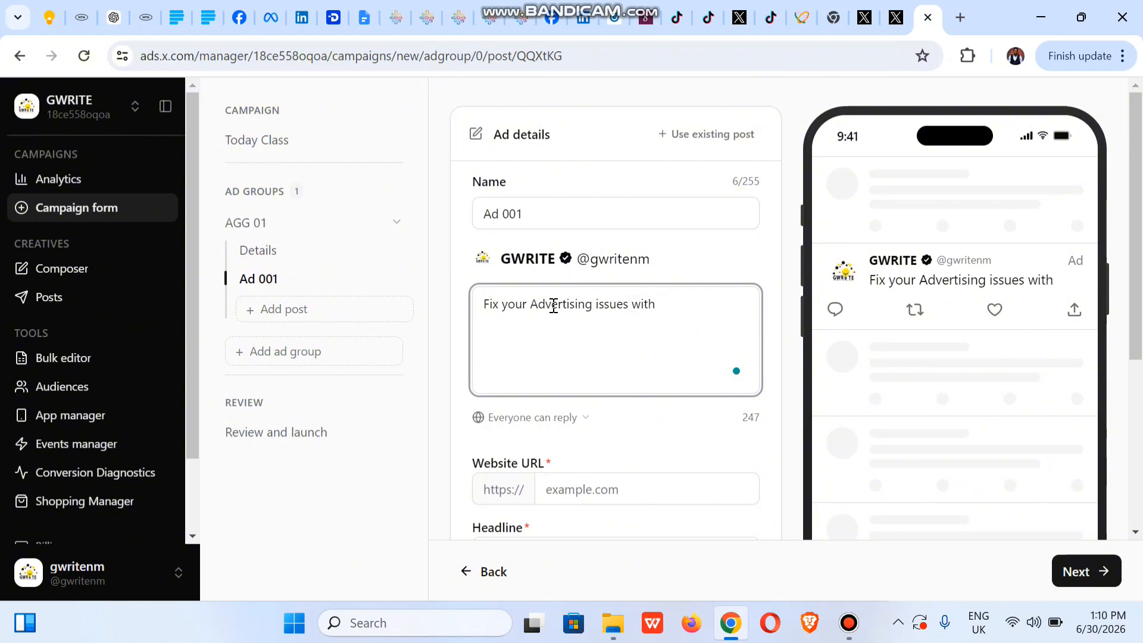
type("us a Gwrite")
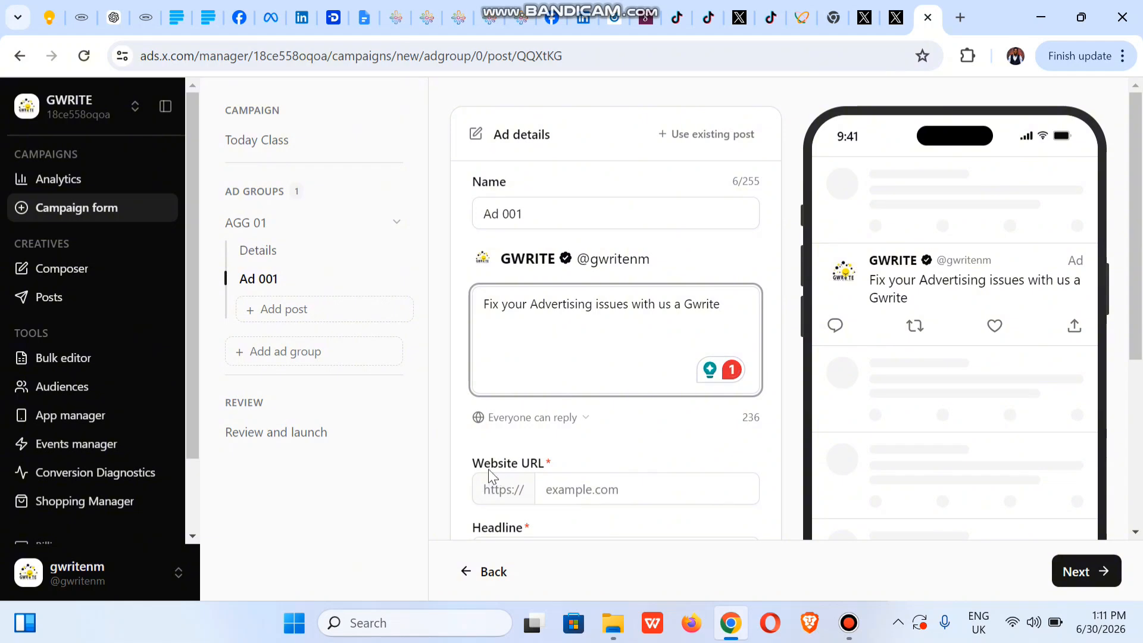
left_click(575, 487)
type("h")
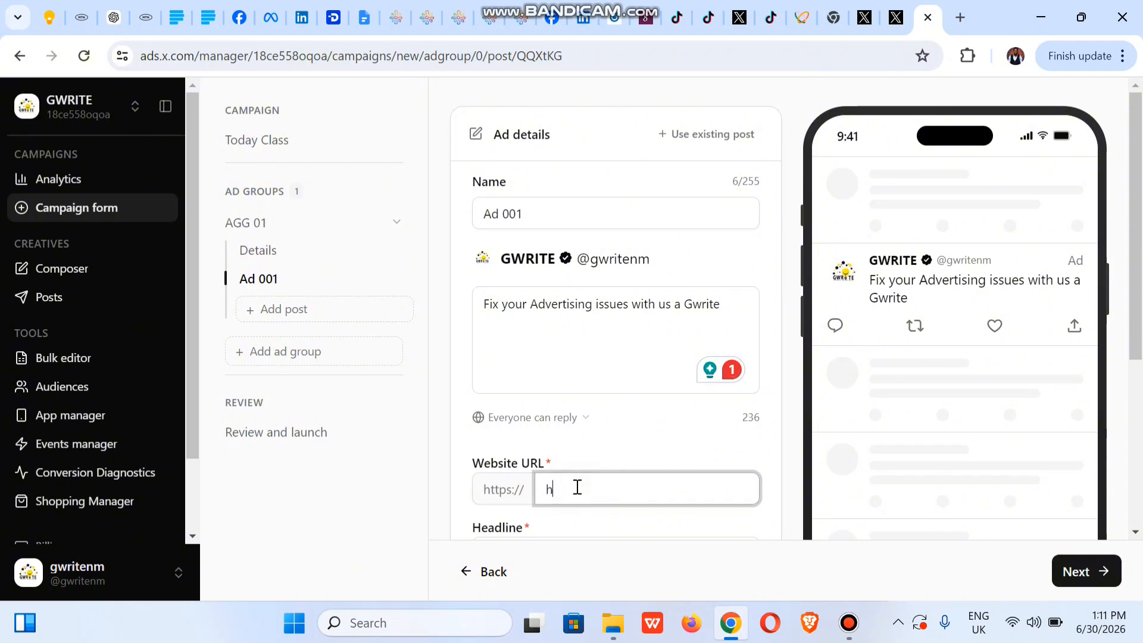
type("ttp")
type("s://")
type("wa")
type(".me")
type("/g")
type("rite")
key("BackSpace")
key("BackSpace")
key("BackSpace")
type("write")
left_click(438, 477)
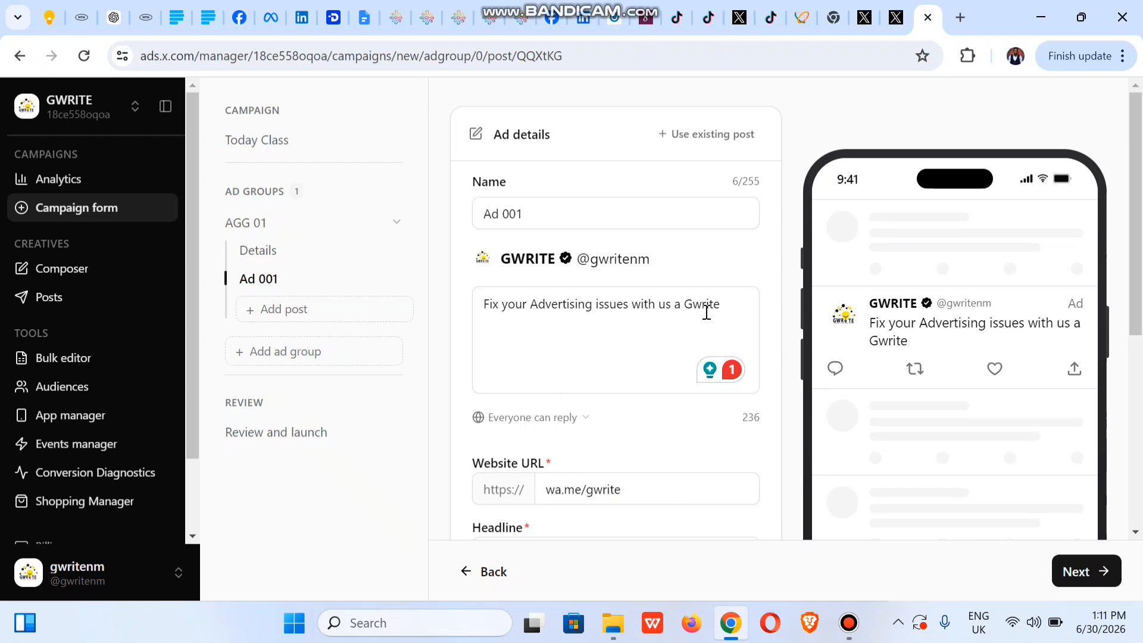
Step: Correct the word "a" before Gwrite to "at" in the post text
left_click(684, 304)
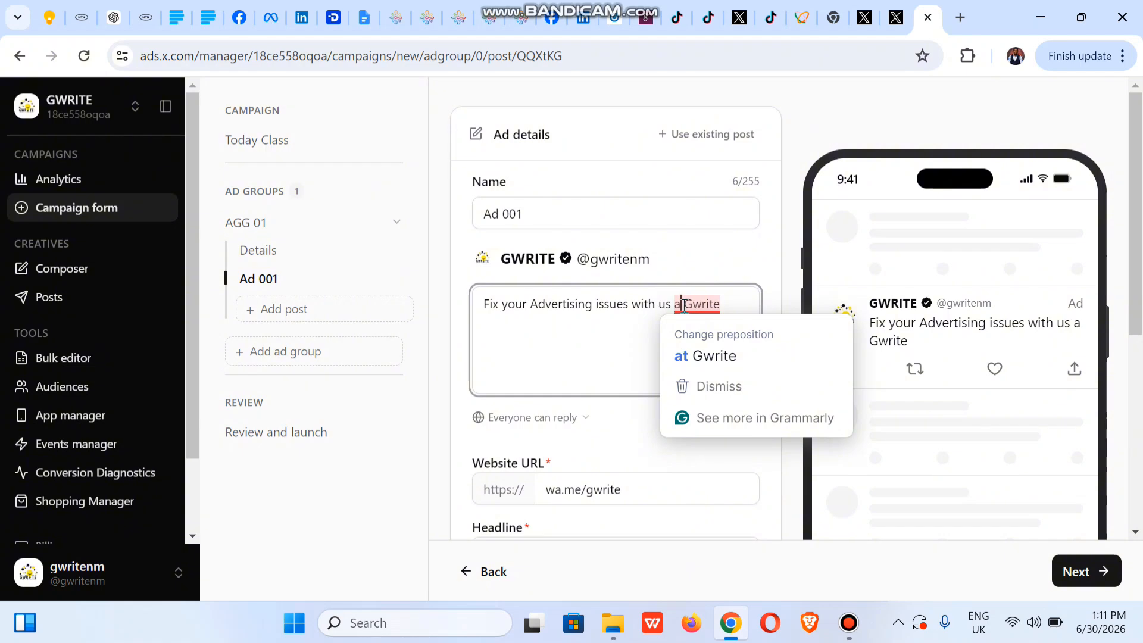
type("t")
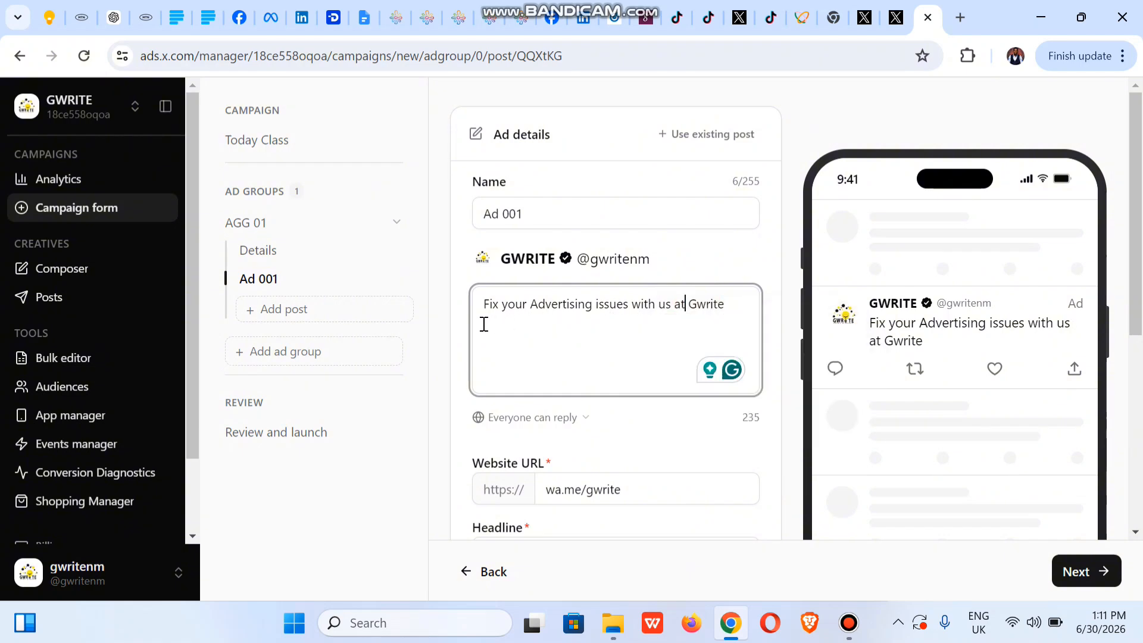
left_click(456, 325)
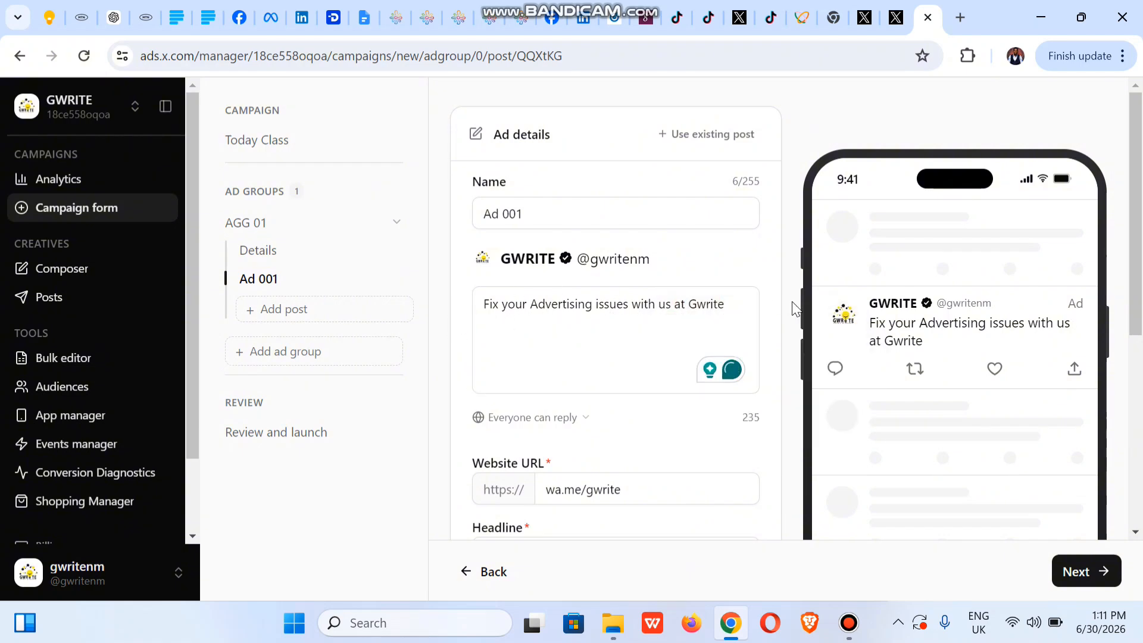
Step: Replace the ad's prefilled headline with "Get Back to Advertising"
left_click_drag(1134, 291, 1126, 414)
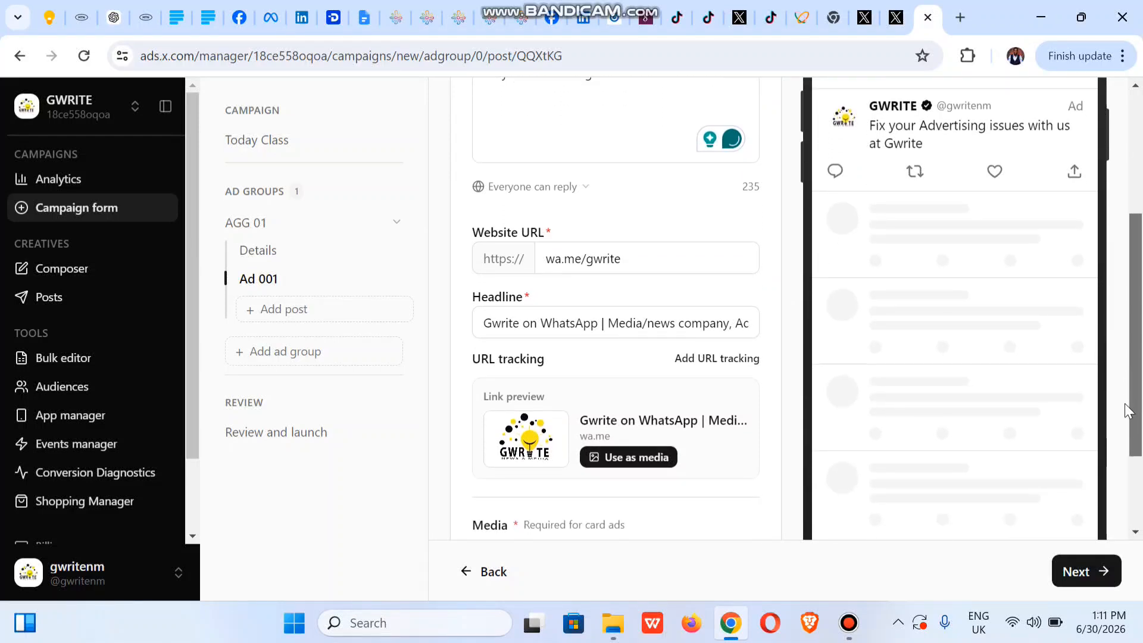
left_click(520, 324)
key("ctrl+a")
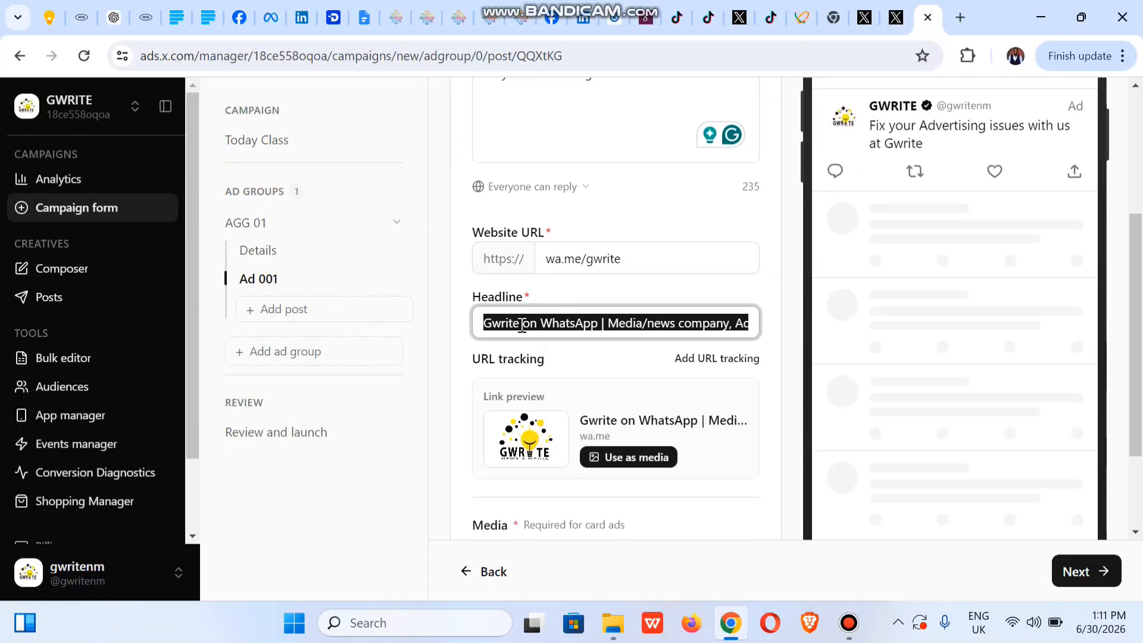
type("Get")
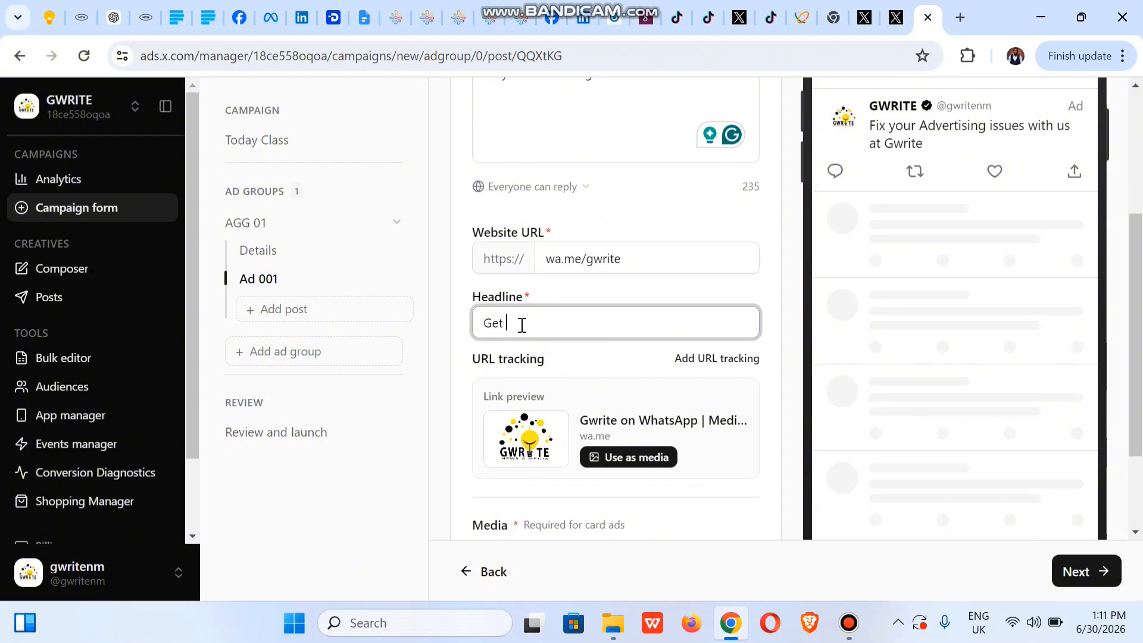
type(" Back to Advertising")
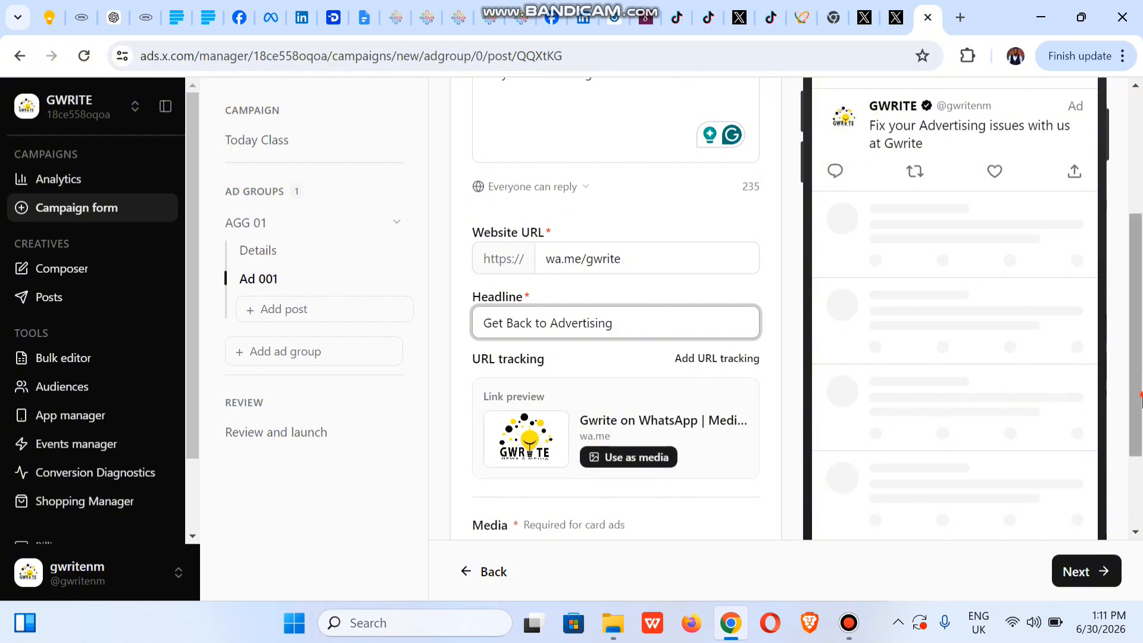
Step: Open the media picker for the website card ad and start a file upload
scroll(1135, 357, "down", 2)
left_click(503, 448)
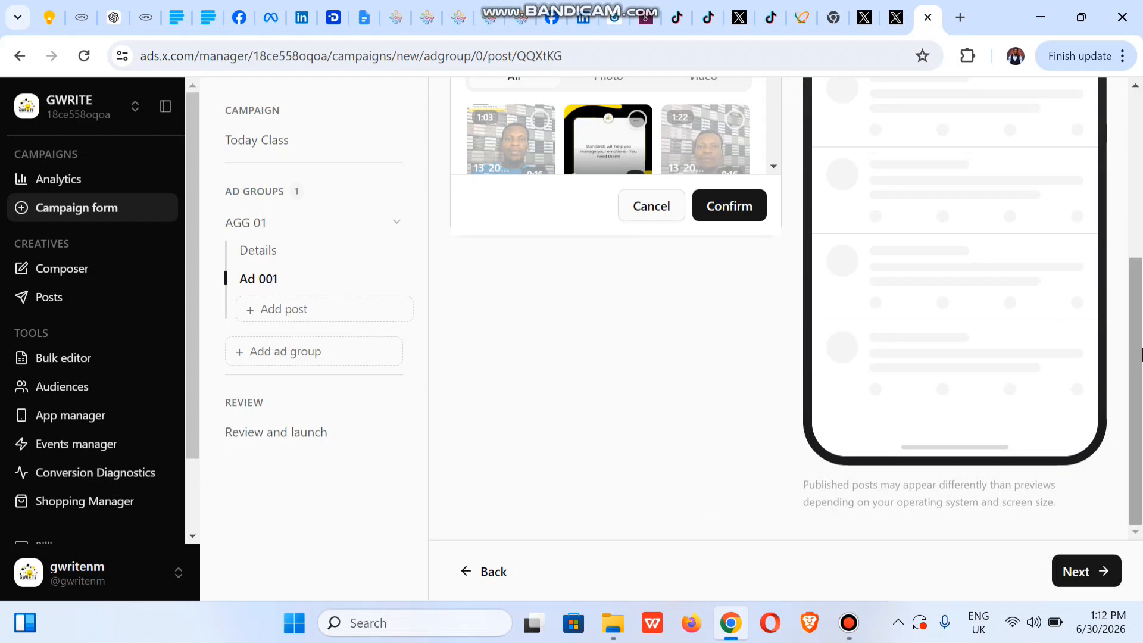
scroll(1138, 241, "up", 3)
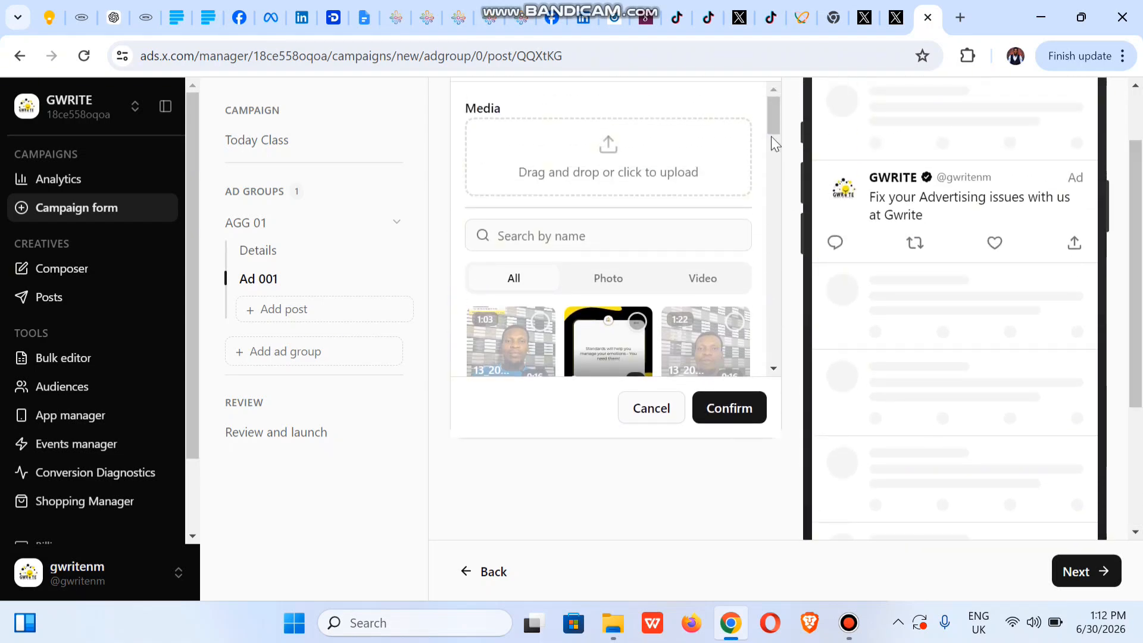
scroll(772, 143, "up", 1)
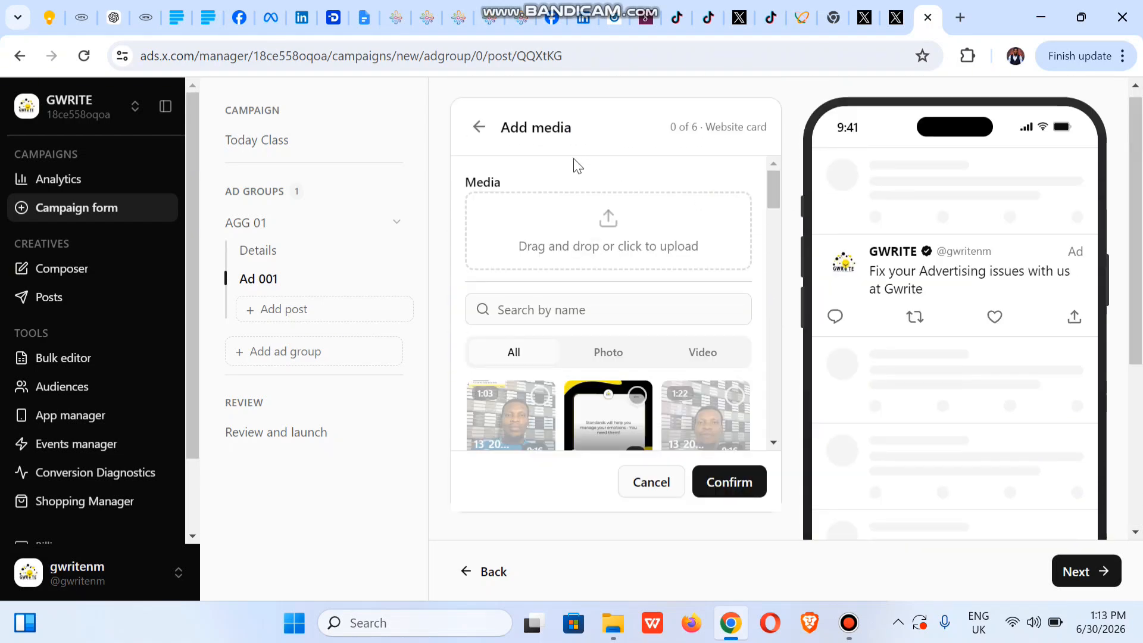
left_click(613, 241)
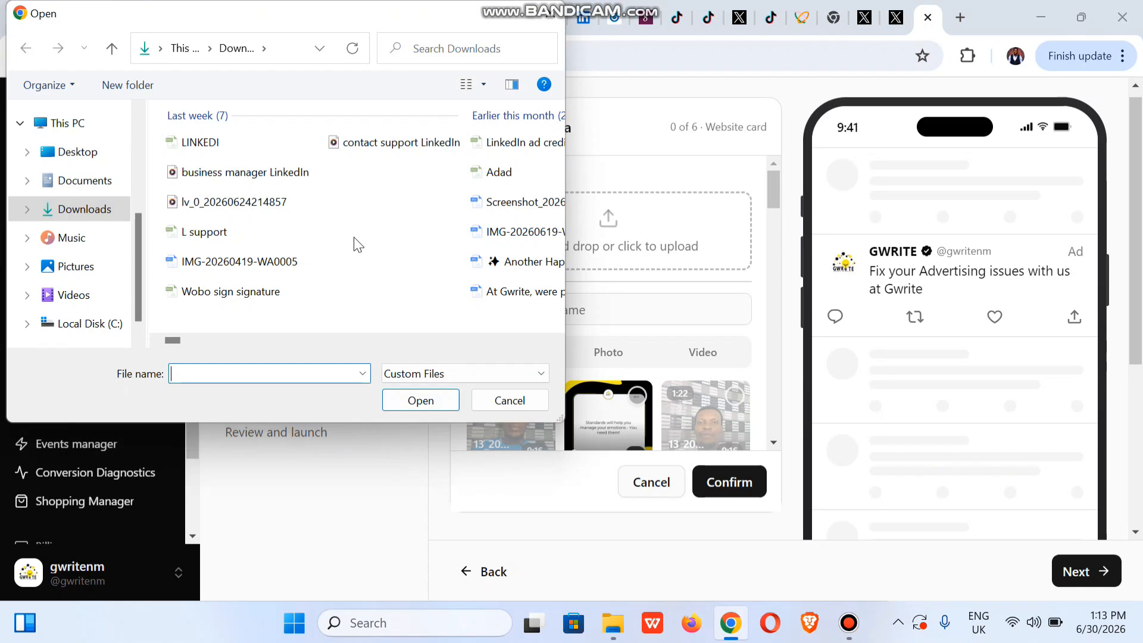
Step: Upload the "card issues" image from the Fliers folder inside Pictures > Gwrite
left_click(58, 273)
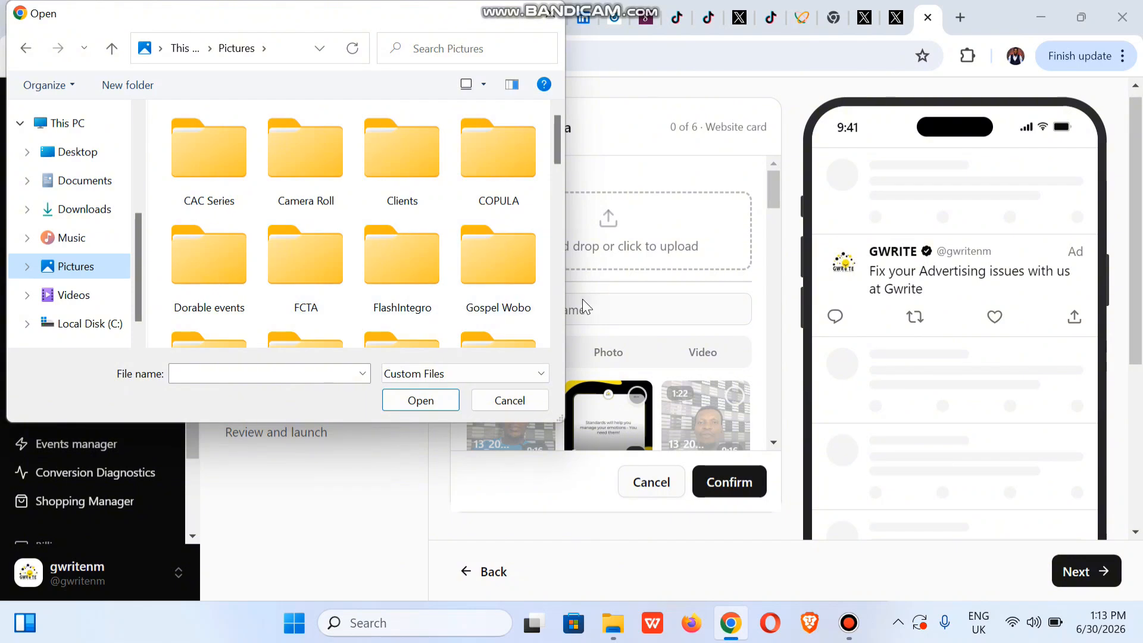
scroll(554, 280, "down", 3)
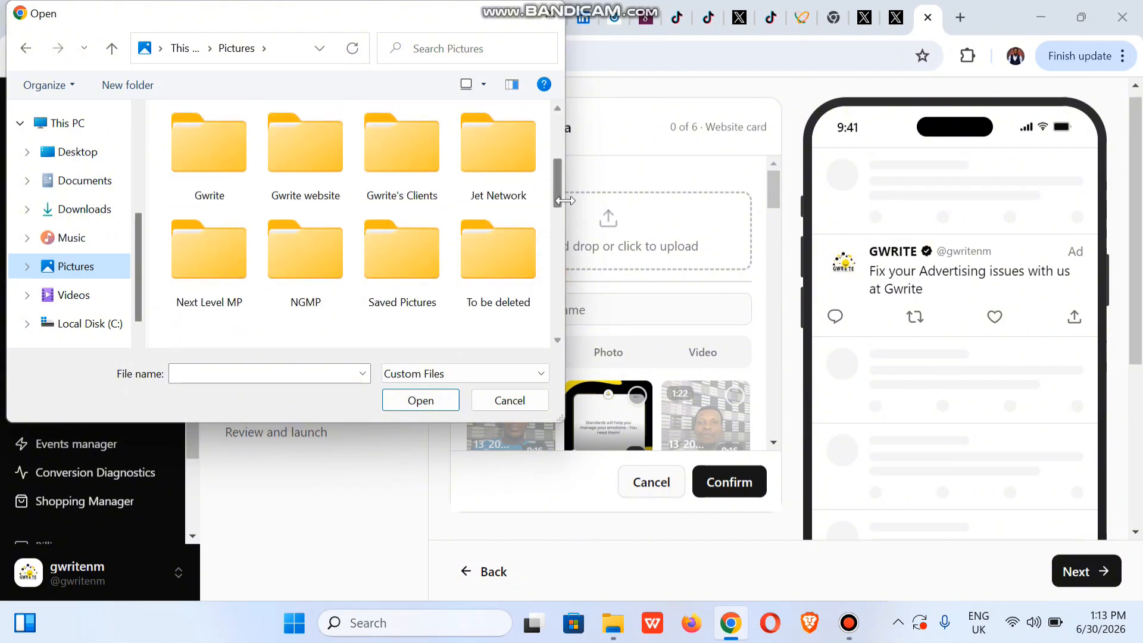
mouse_move(556, 194)
left_mouse_down()
mouse_move(554, 148)
mouse_move(559, 204)
left_mouse_up()
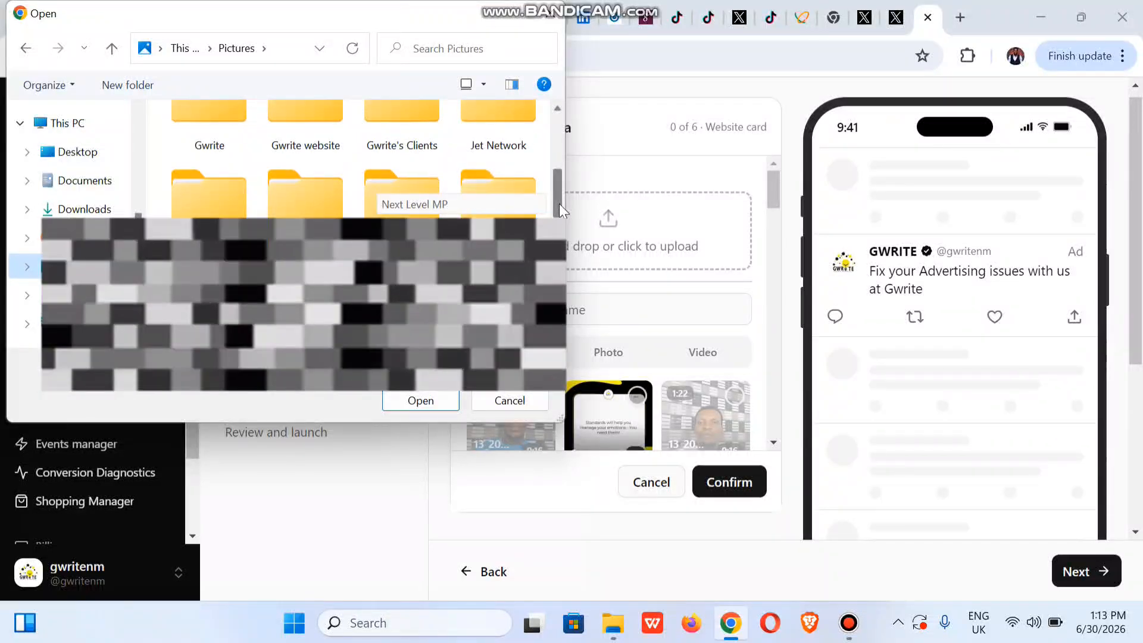
double_click(215, 113)
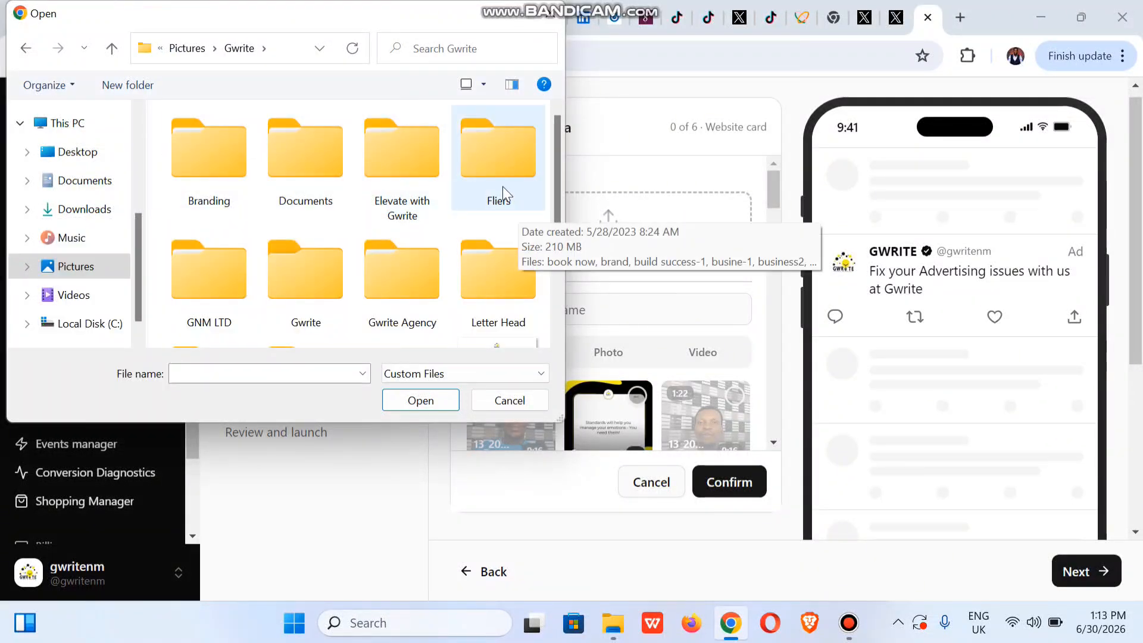
double_click(503, 187)
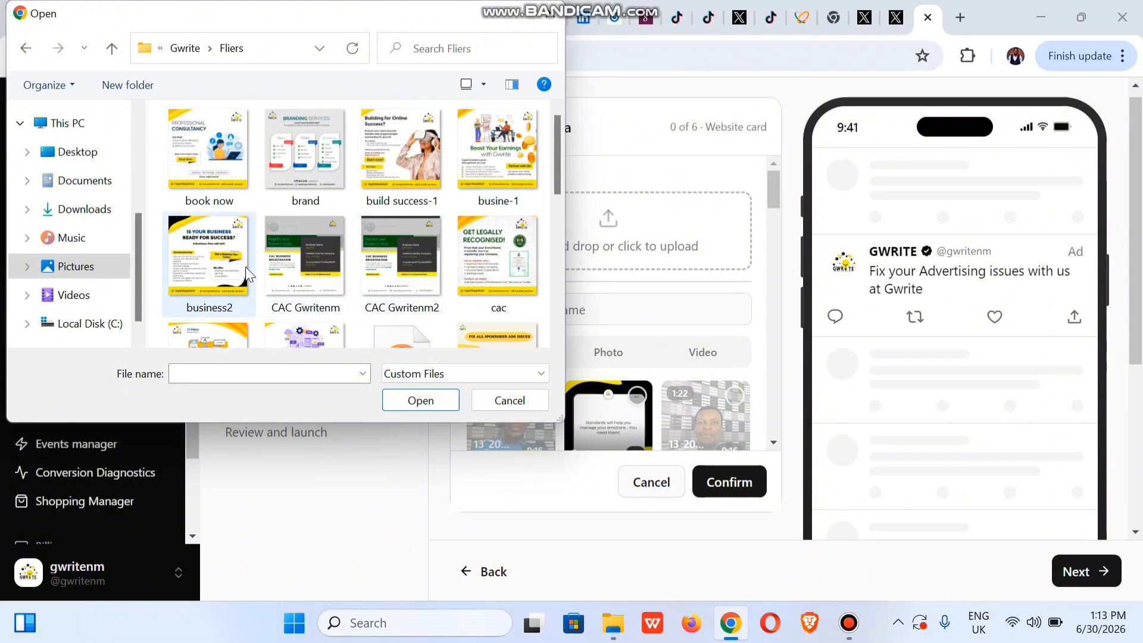
left_click(204, 334)
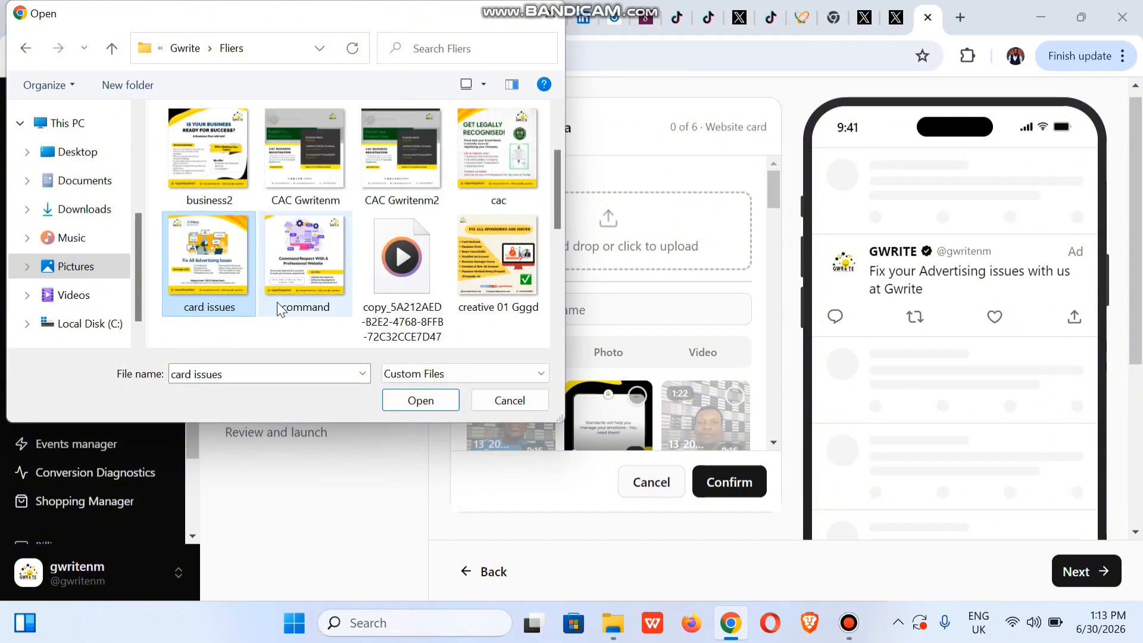
left_click(427, 398)
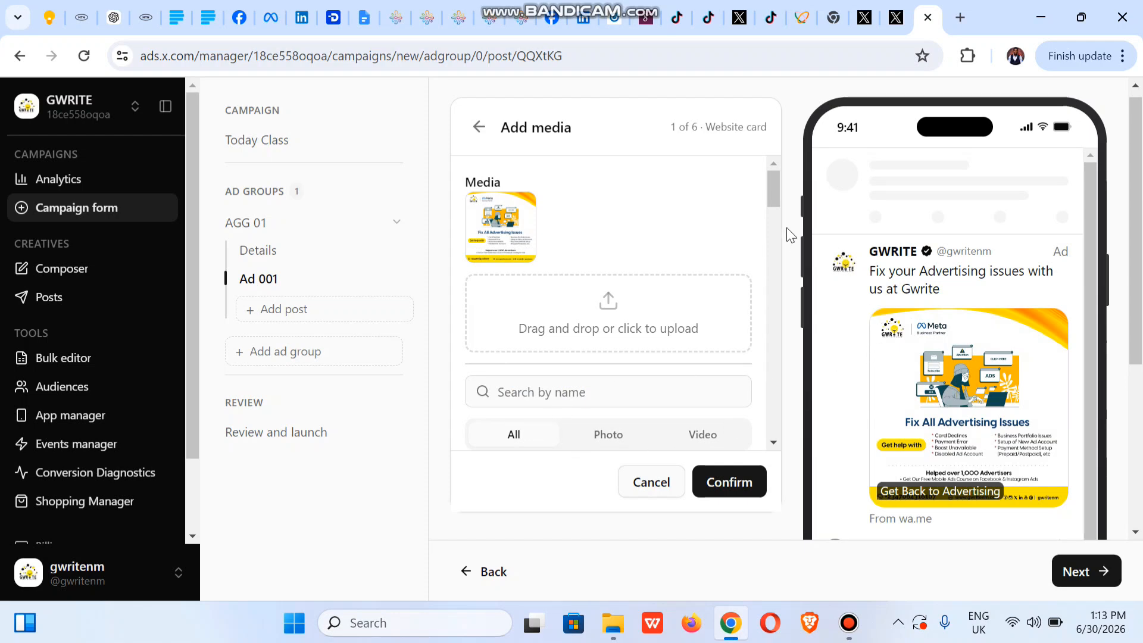
Step: Look through the existing media library and confirm the uploaded image as the ad's only media
mouse_move(774, 195)
left_mouse_down()
mouse_move(774, 232)
mouse_move(781, 202)
left_mouse_up()
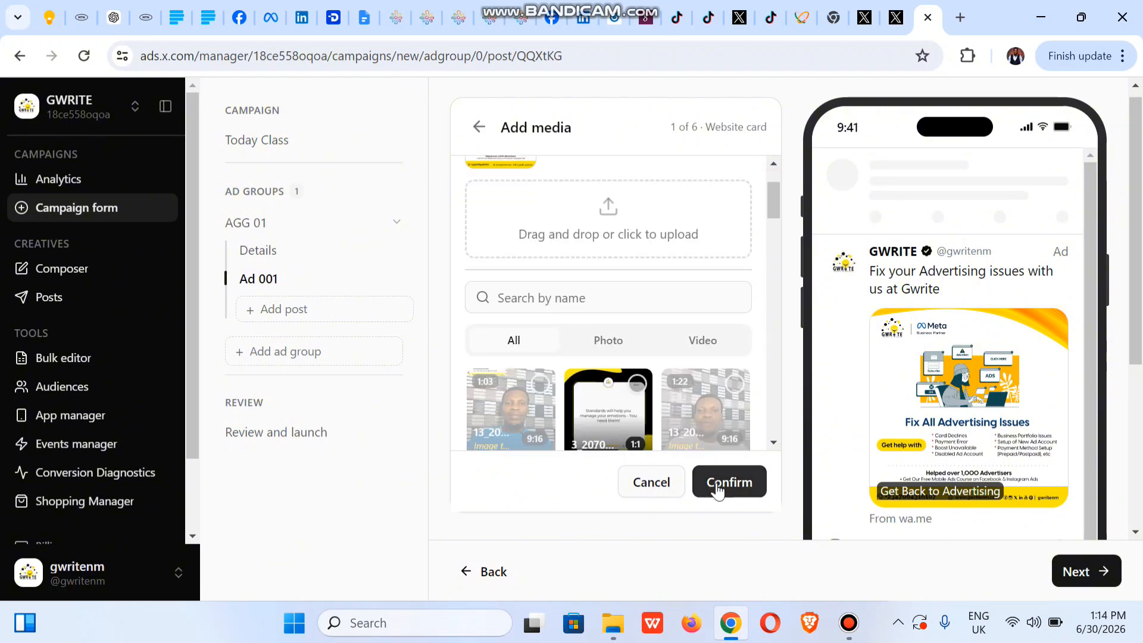
scroll(778, 310, "down", 3)
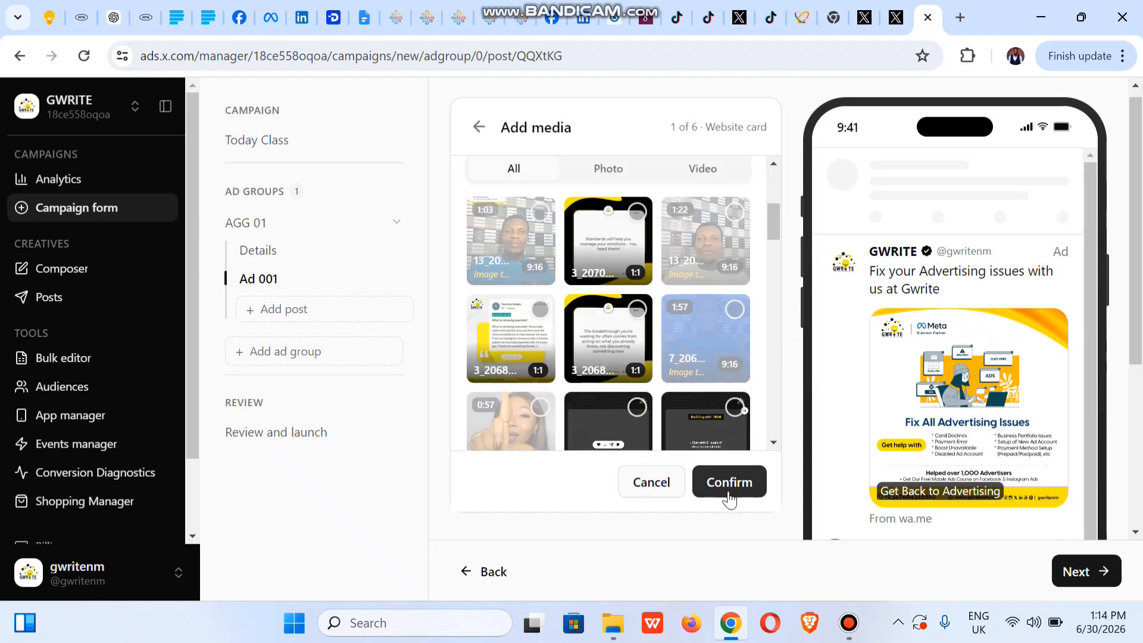
left_click(718, 489)
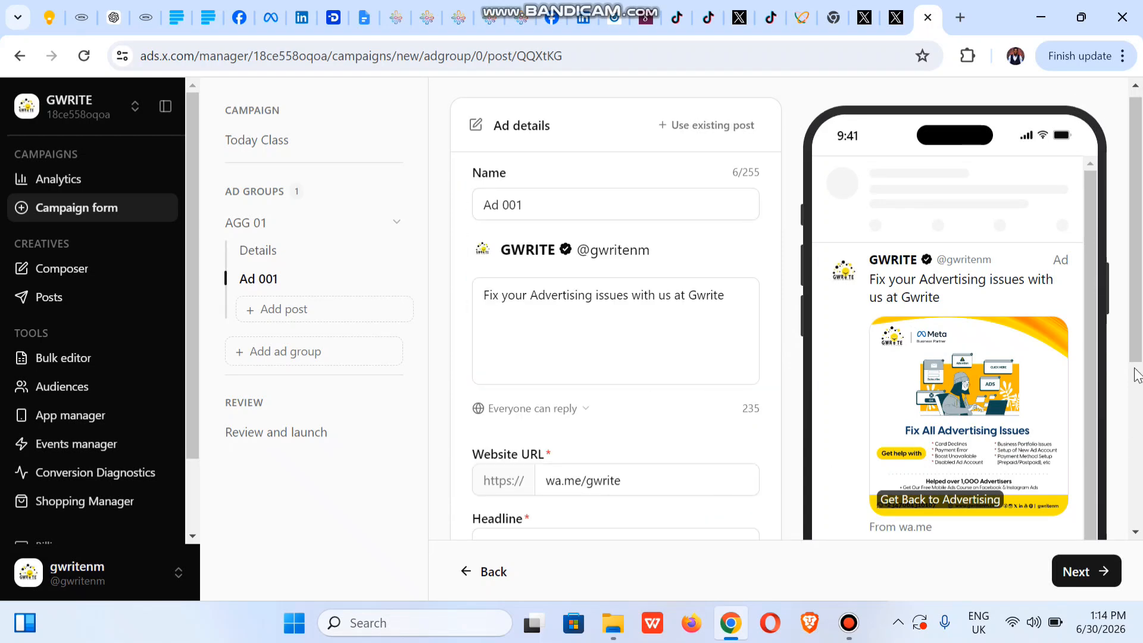
Step: Continue to the campaign review, check the ad group summary and publish the Today Class campaign
scroll(1140, 447, "down", 3)
left_click_drag(1139, 448, 1139, 523)
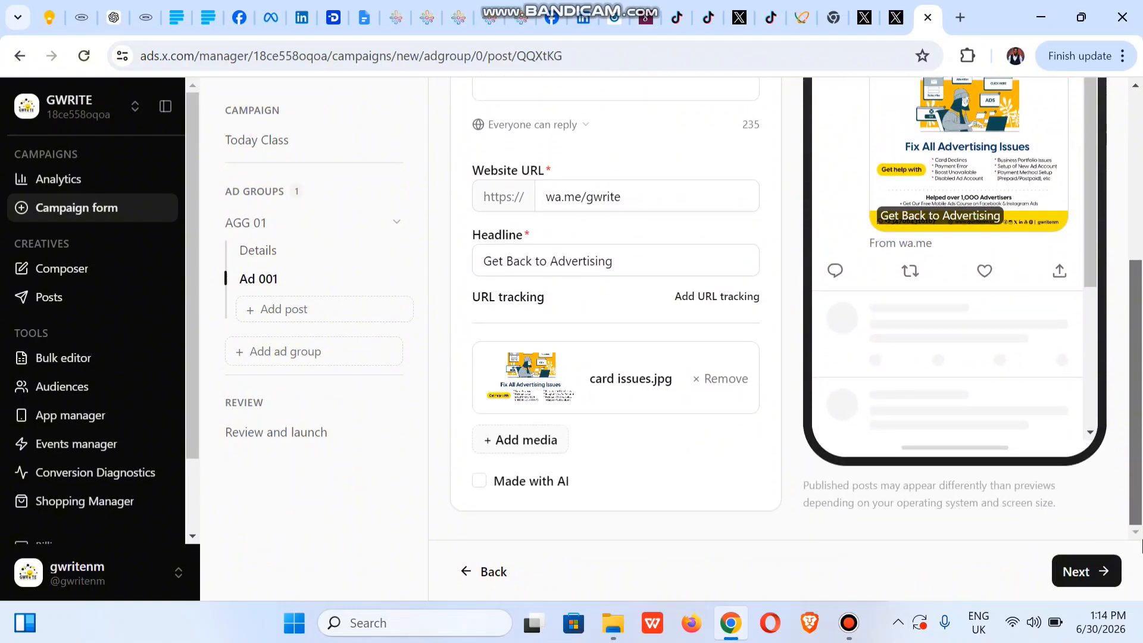
left_click(1078, 572)
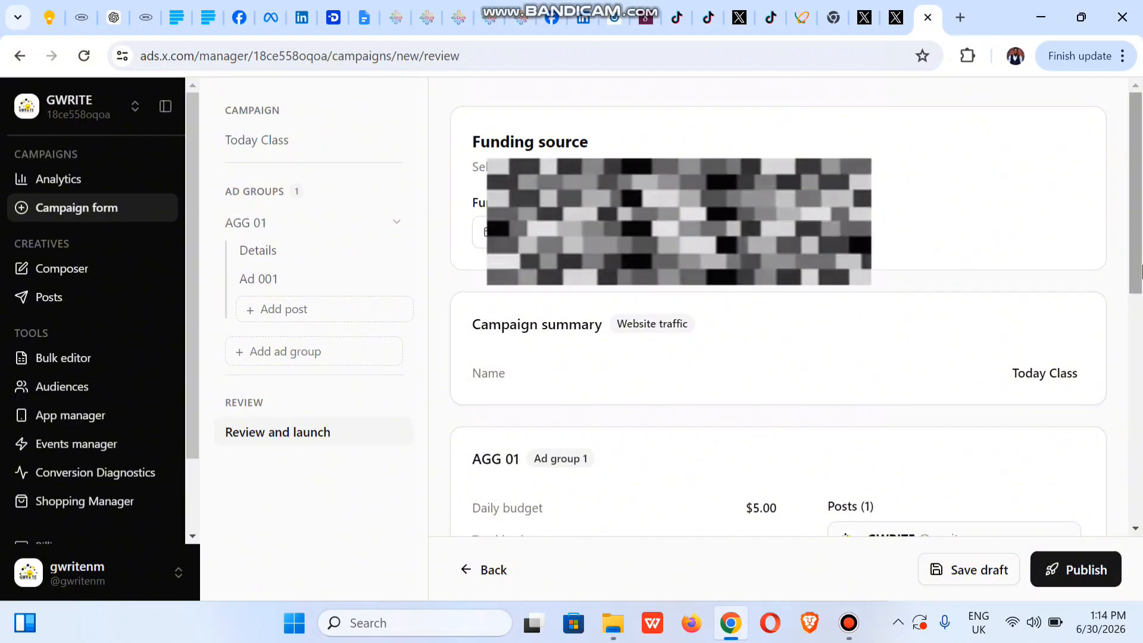
left_click_drag(1141, 271, 1141, 535)
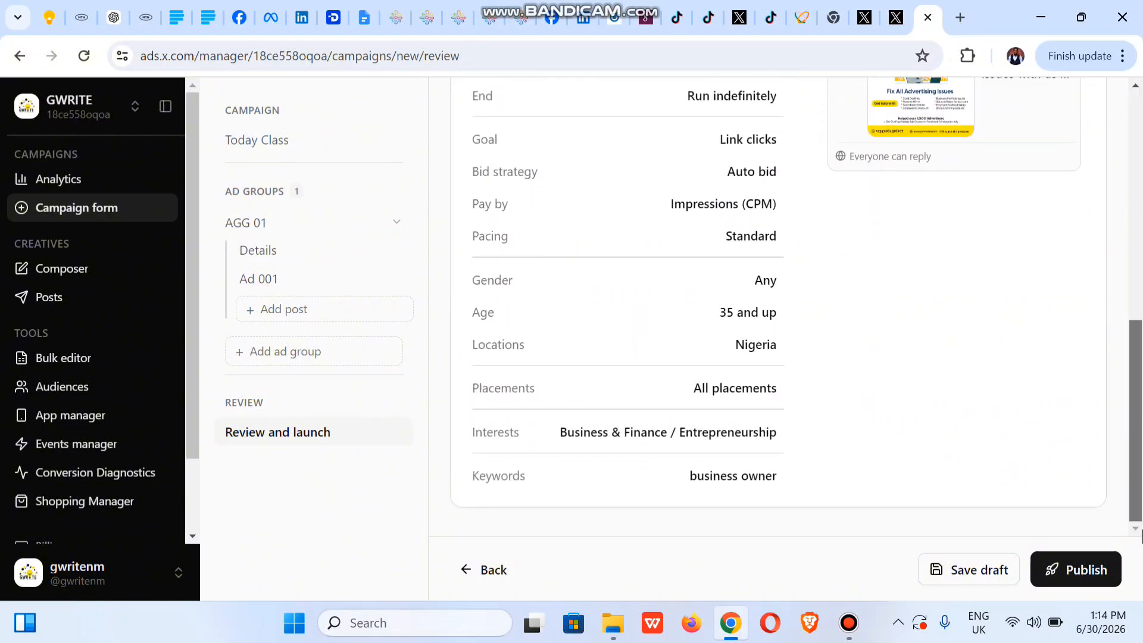
left_click(1069, 571)
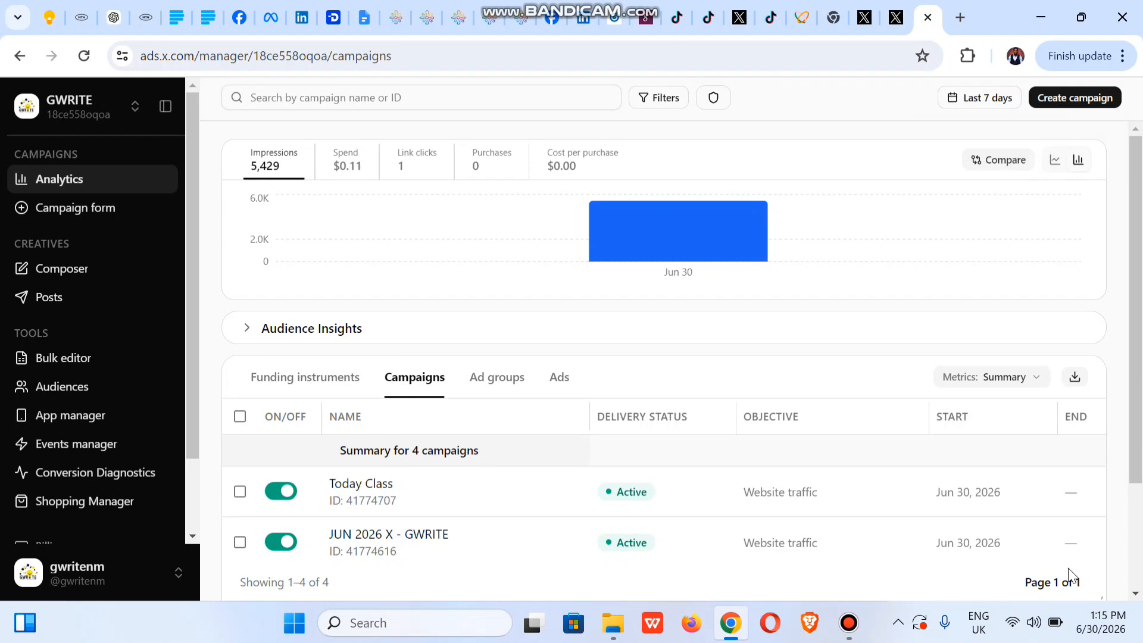
Step: Examine the campaigns table for each campaign's delivery status, objective, dates, spend, impressions and link click metrics
left_click_drag(1141, 466, 1142, 534)
left_click_drag(634, 548, 762, 563)
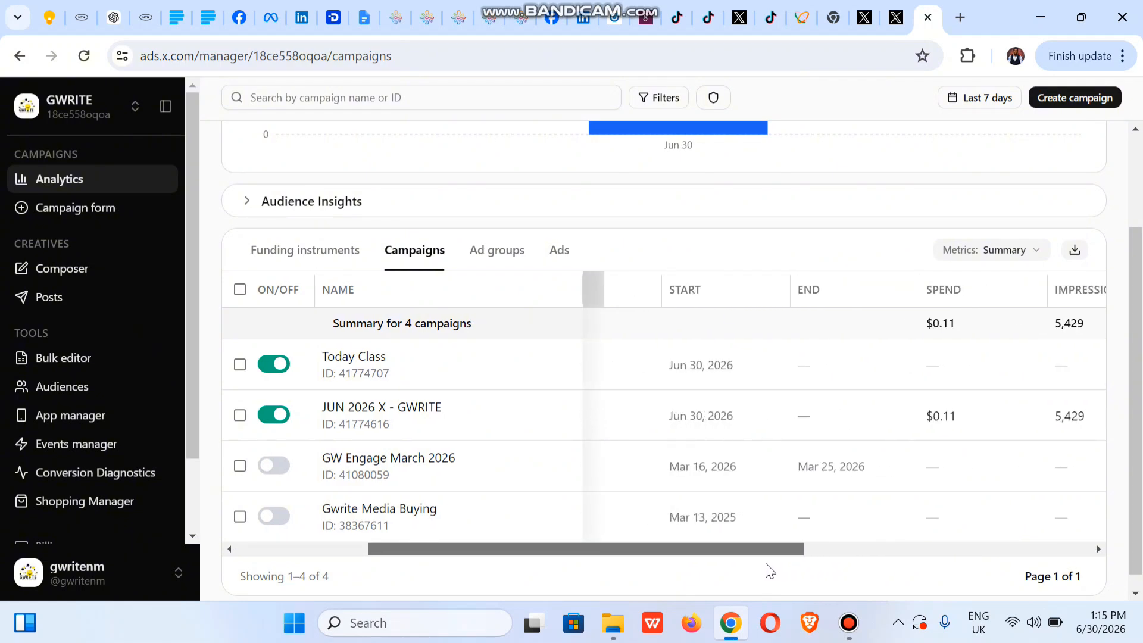
left_click_drag(766, 564, 1095, 562)
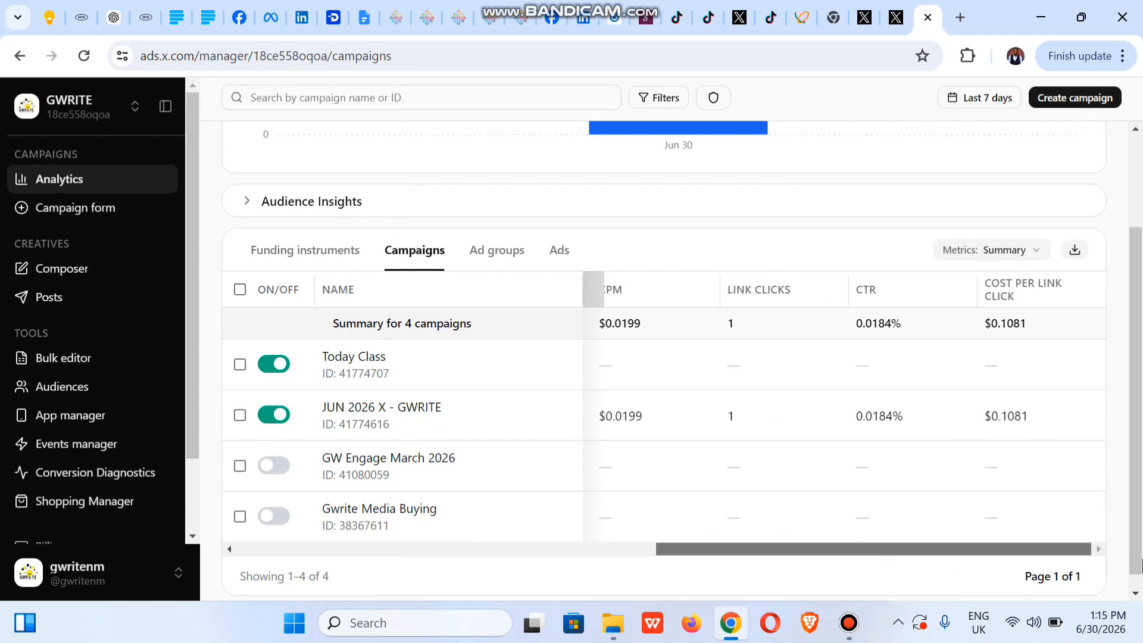
left_click_drag(1067, 580, 633, 595)
scroll(774, 513, "up", 2)
scroll(777, 509, "down", 1)
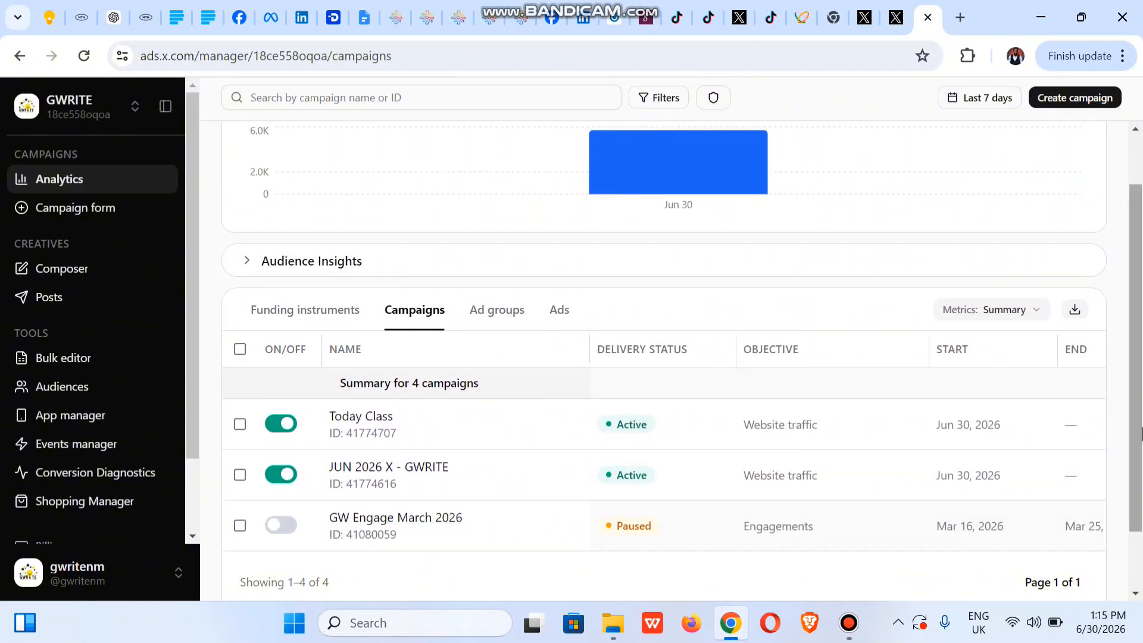
scroll(610, 558, "down", 1)
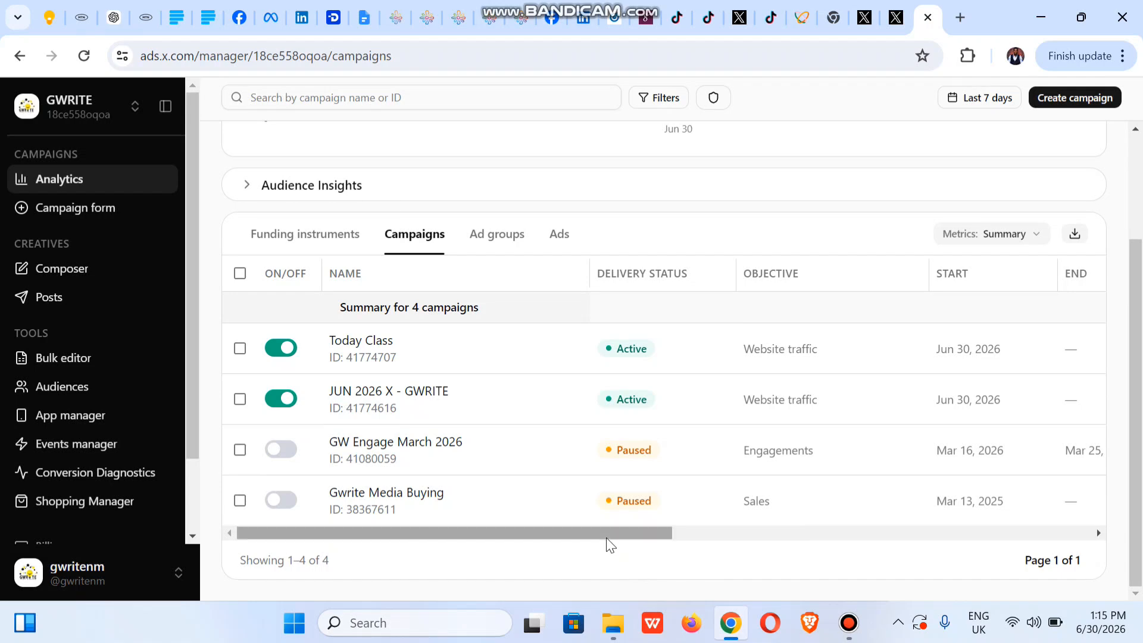
left_click_drag(606, 537, 1052, 587)
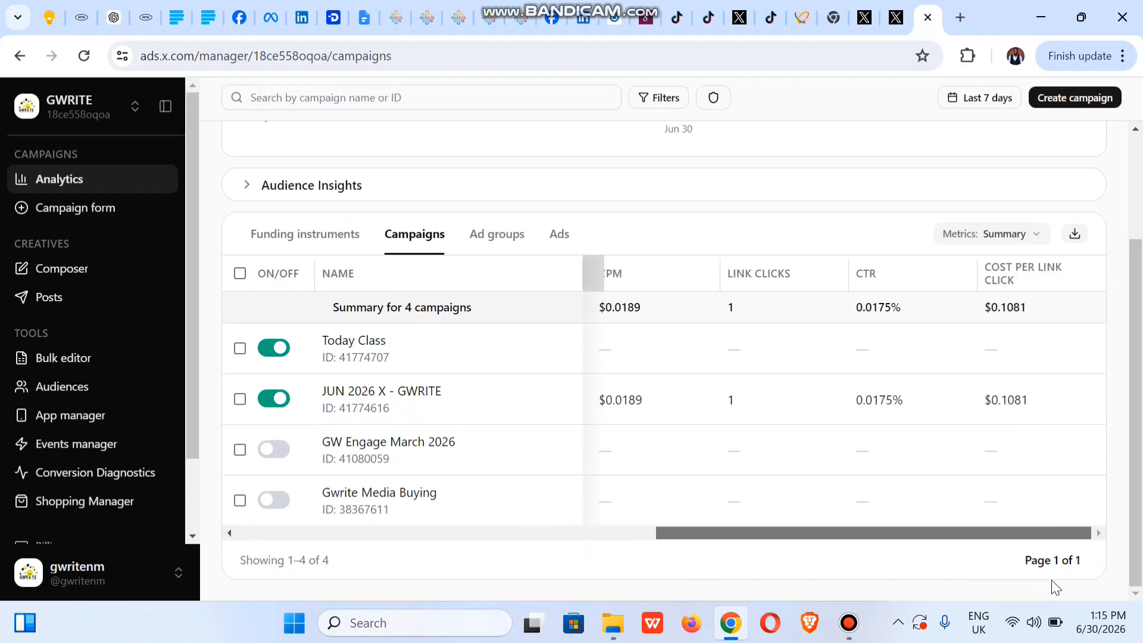
left_click_drag(1004, 551, 462, 543)
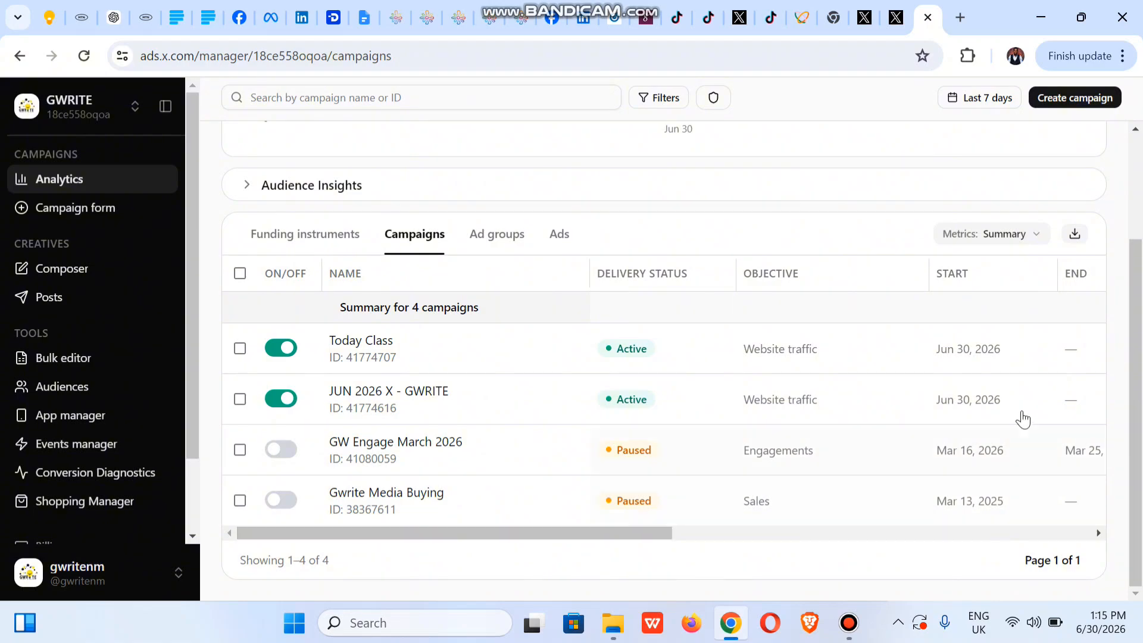